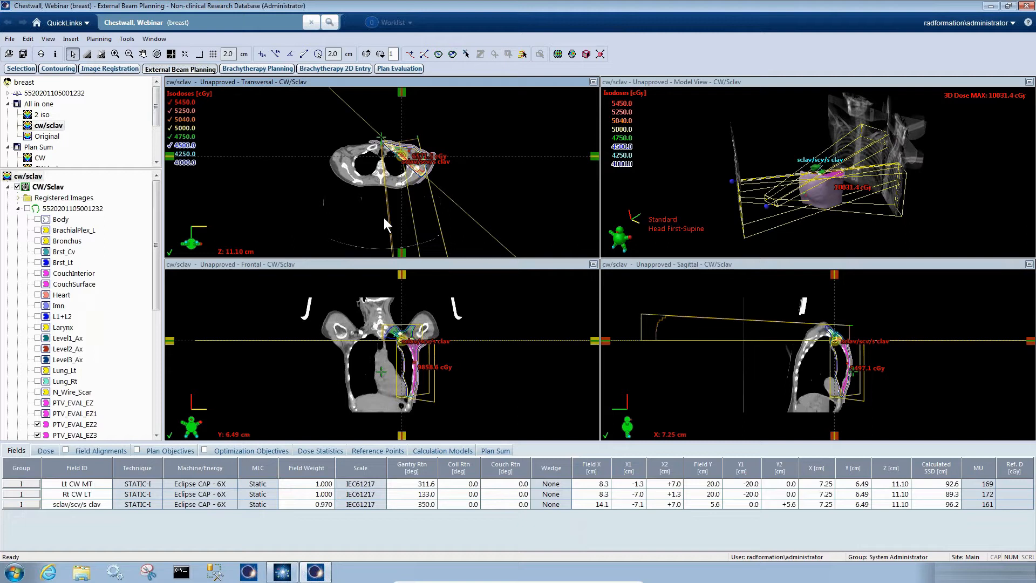
# Examine the fields, isodoses and target coverage across the transversal slices from the supraclavicular region to the chest wall.
pyautogui.scroll(3, 389, 205)
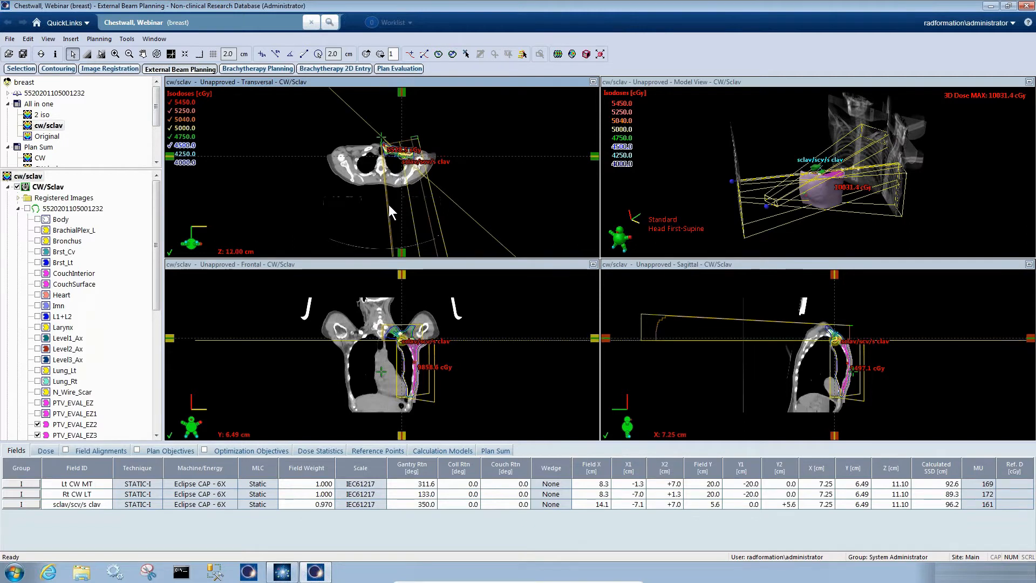
pyautogui.scroll(2, 388, 205)
pyautogui.scroll(-2, 401, 189)
pyautogui.scroll(4, 401, 189)
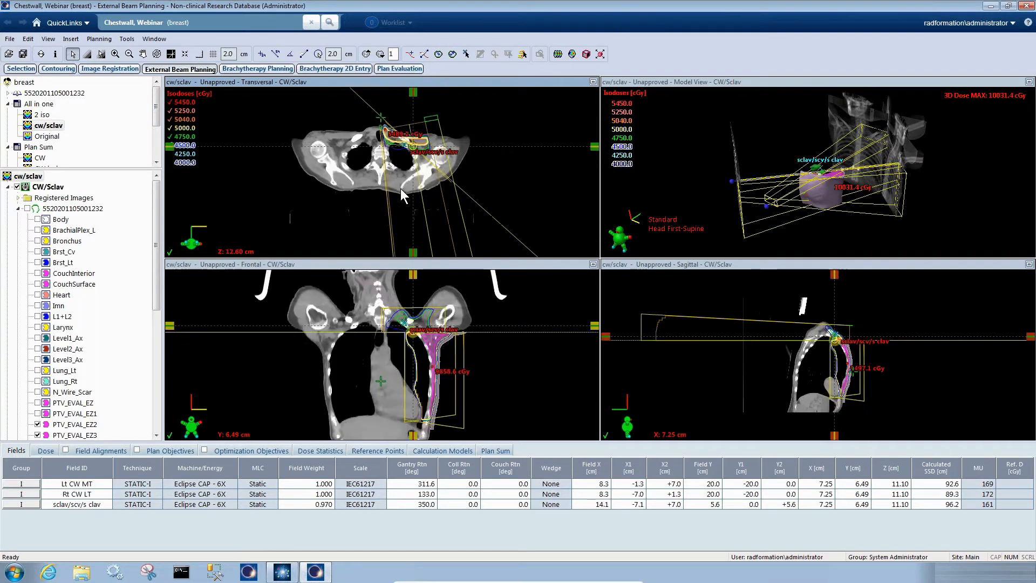
pyautogui.scroll(1, 400, 189)
pyautogui.moveTo(410, 170); pyautogui.dragTo(407, 200)
pyautogui.scroll(-3, 406, 199)
pyautogui.scroll(-5, 406, 199)
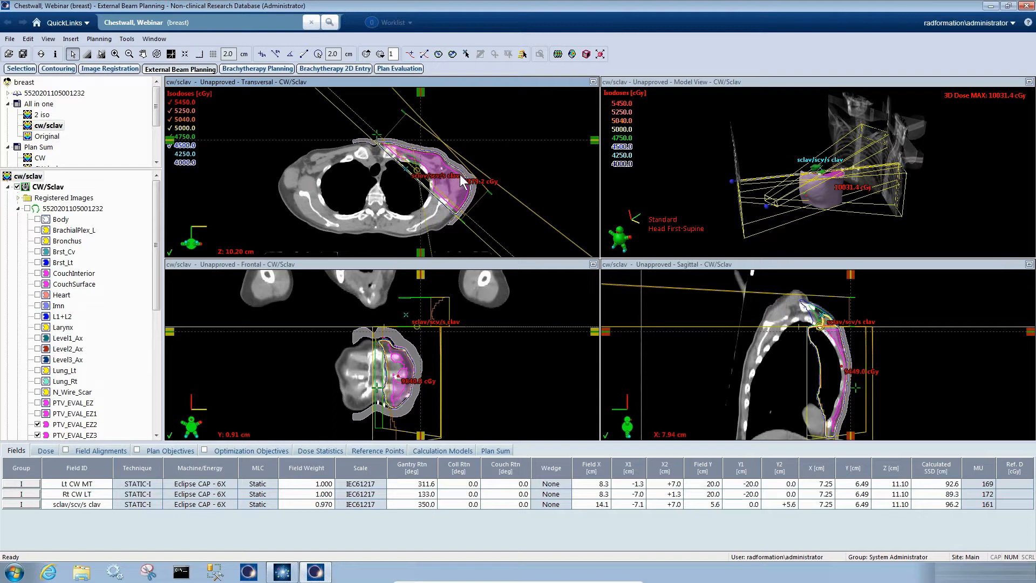
# Switch the 3D model view to the beam's eye view of the Lt CW MT field.
pyautogui.rightClick(680, 181)
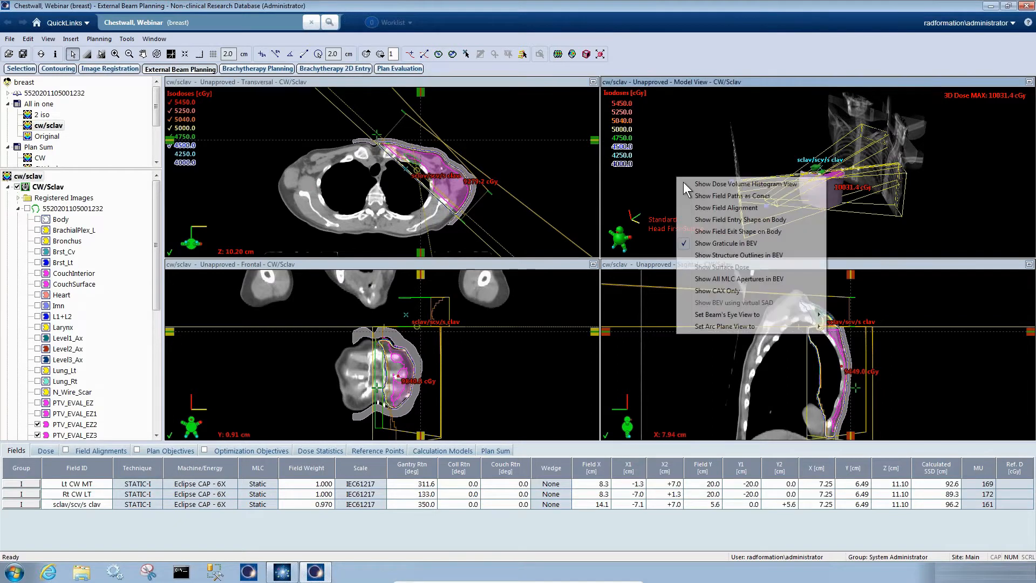
pyautogui.moveTo(756, 314)
pyautogui.click(853, 313)
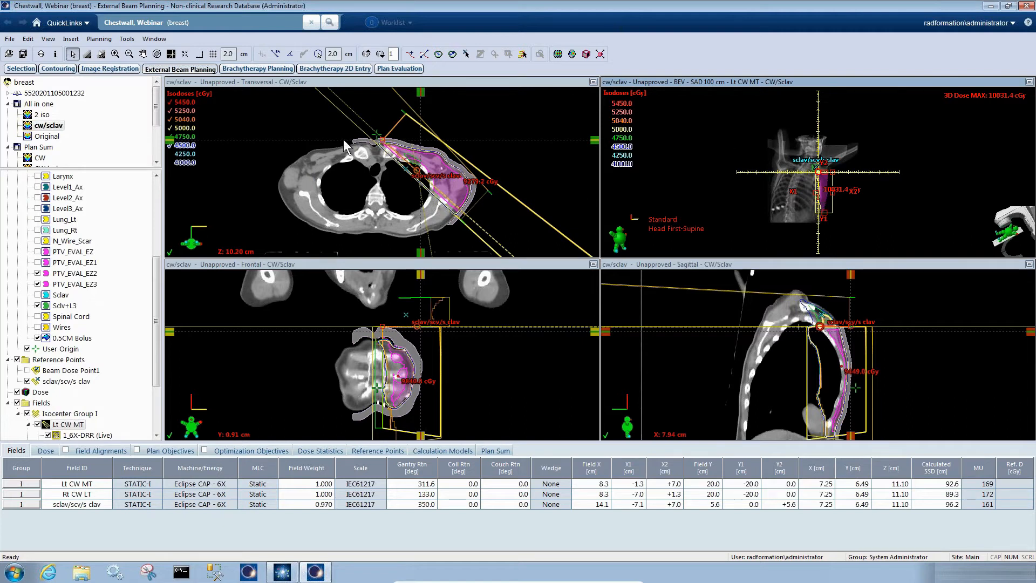
# Run the EZFluence script on the cw/sclav plan, saving the pending changes first.
pyautogui.press('F5')
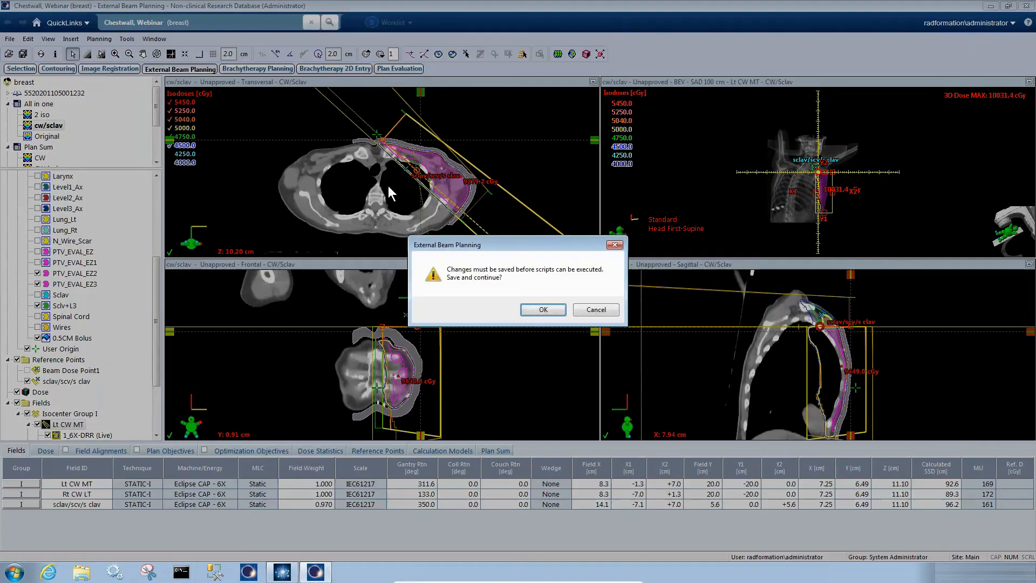
pyautogui.click(519, 310)
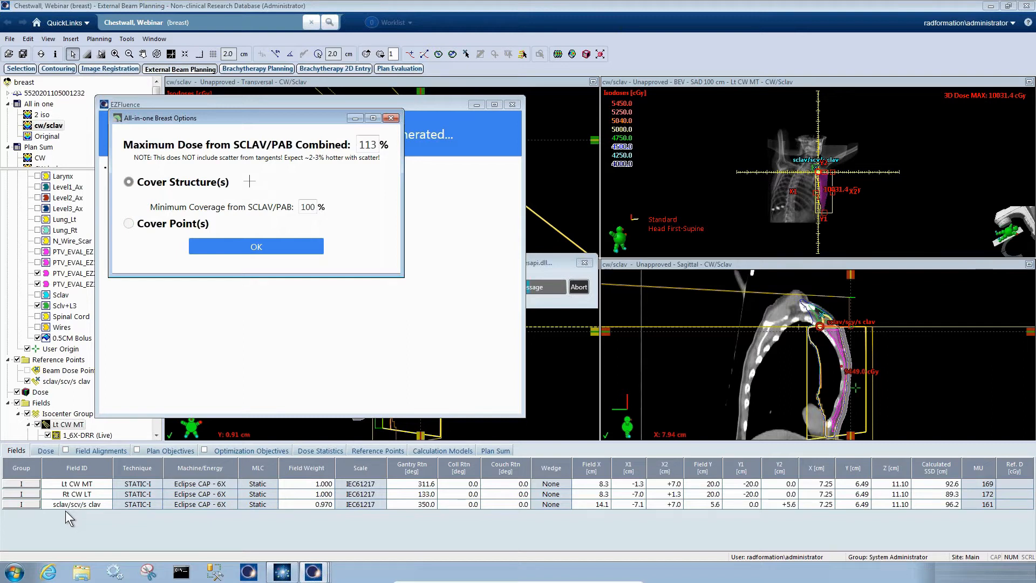
# Set the combined SCLAV/PAB maximum dose to 110% and choose structure coverage with Sclv+L3 as the covered structure.
pyautogui.moveTo(241, 117); pyautogui.dragTo(305, 126)
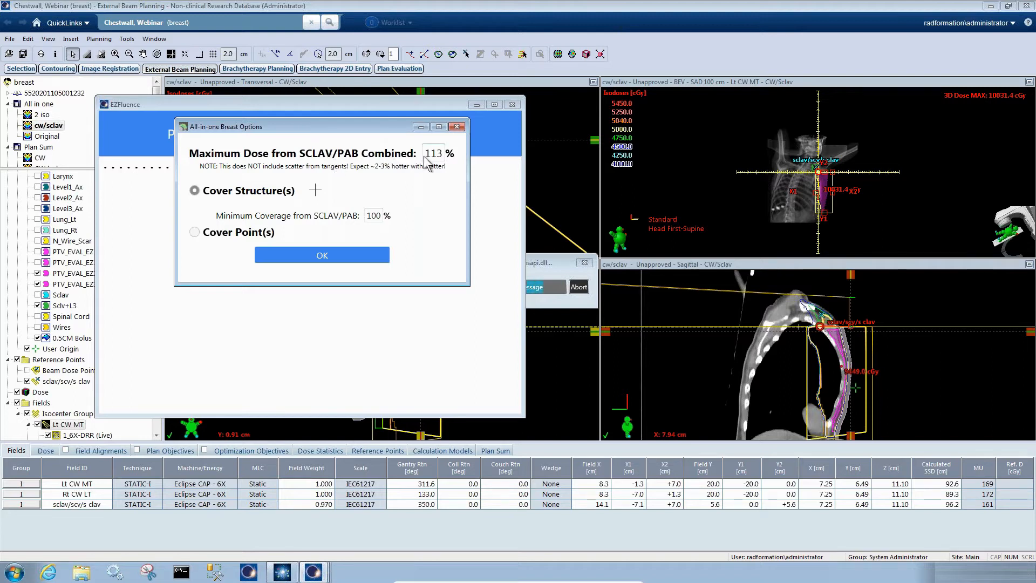
pyautogui.moveTo(428, 154); pyautogui.dragTo(448, 157)
pyautogui.write('11')
pyautogui.click(255, 238)
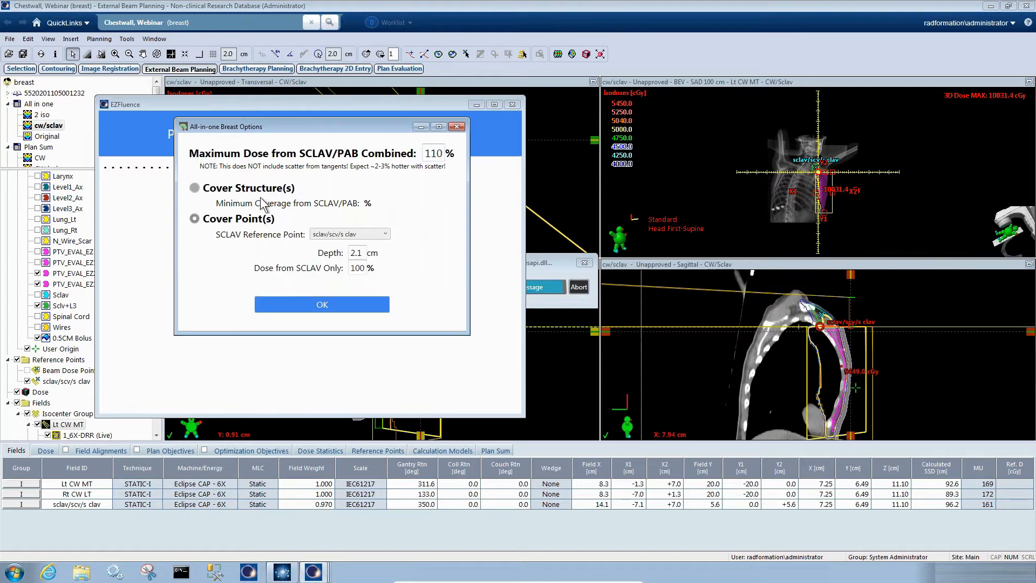
pyautogui.click(241, 187)
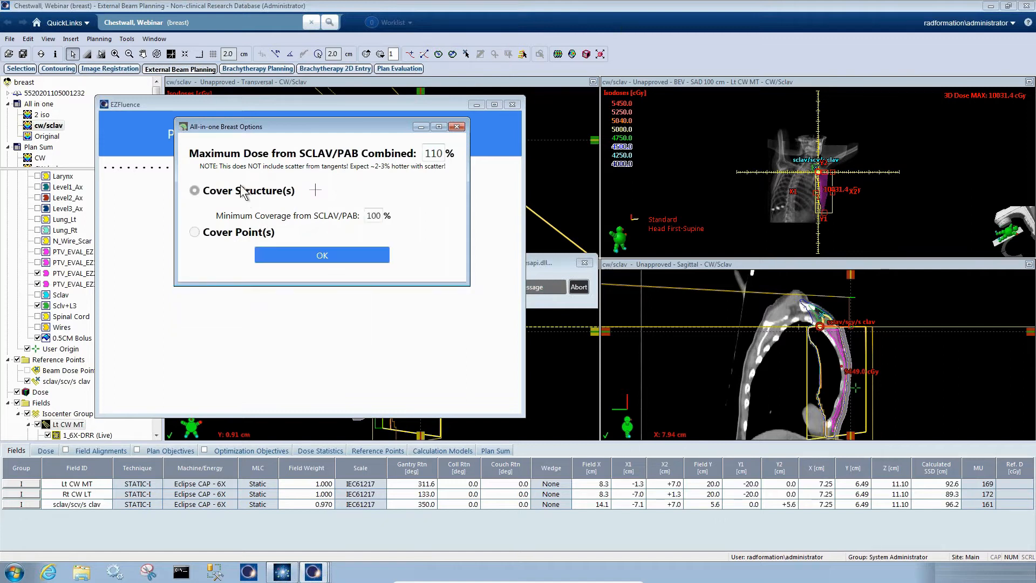
pyautogui.click(316, 193)
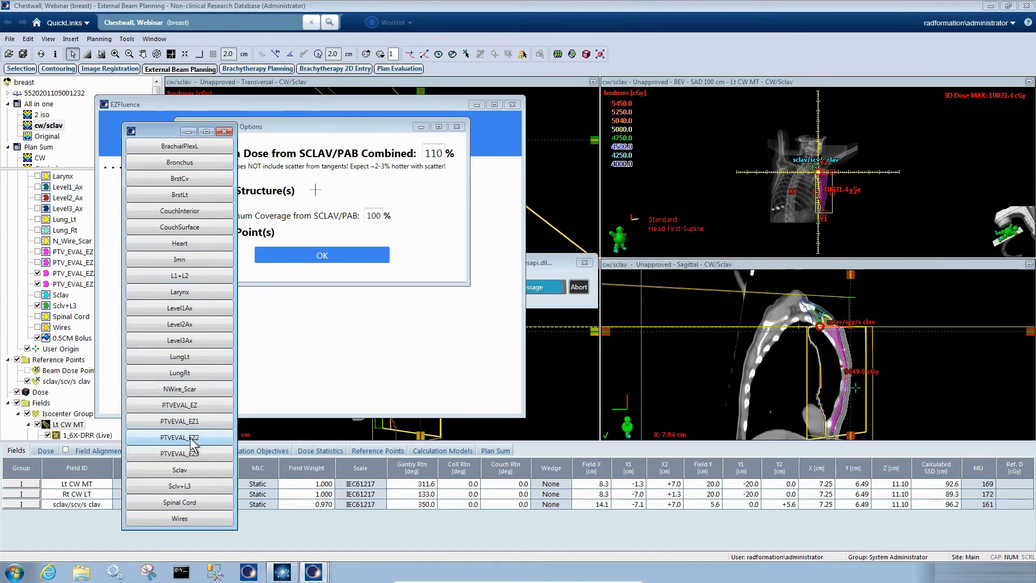
pyautogui.click(194, 489)
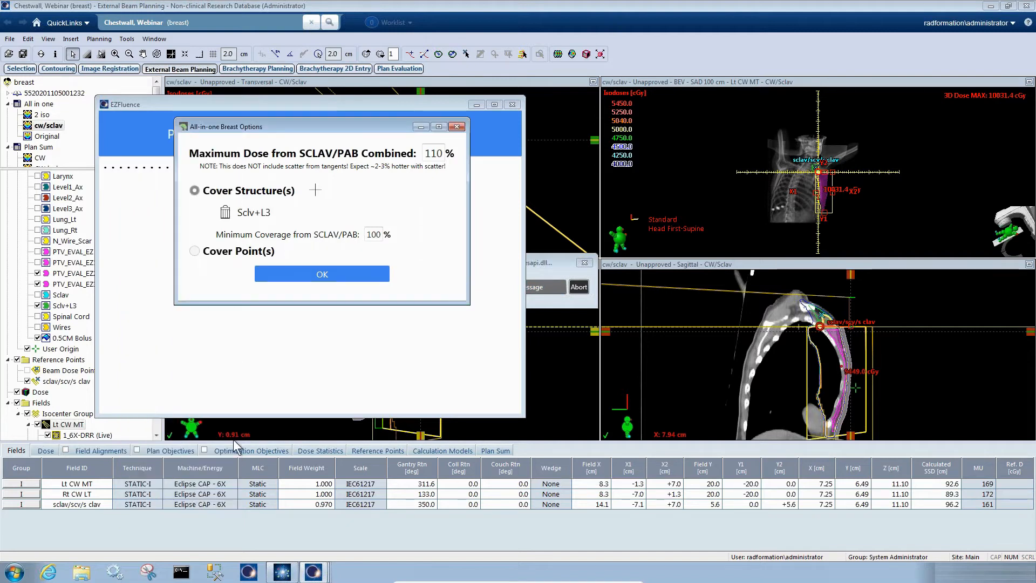
pyautogui.moveTo(382, 235); pyautogui.dragTo(364, 235)
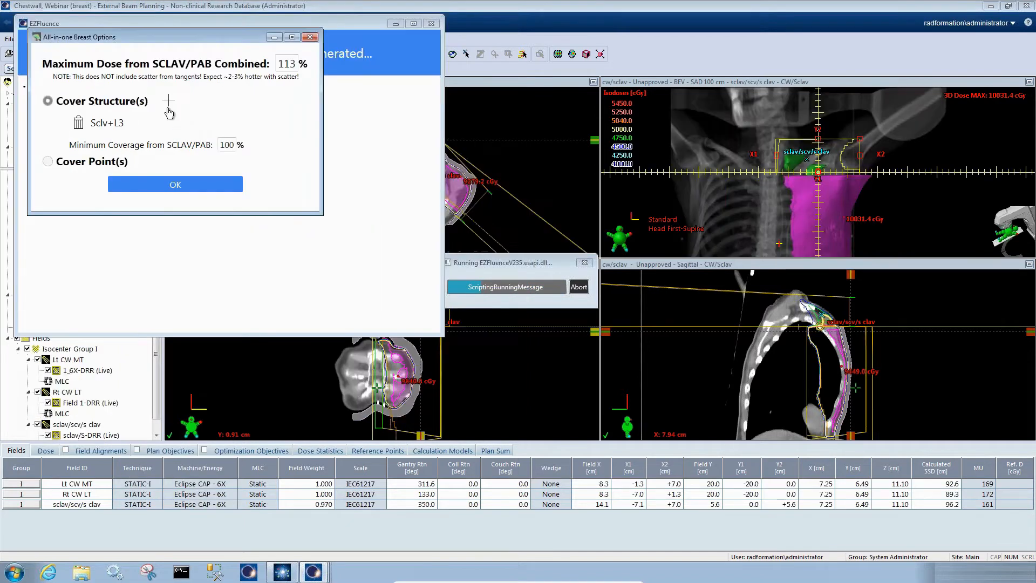
# Switch to point coverage with EZ Auto Select as SCLAV reference point, depth 3 cm and SCLAV-only dose 90%.
pyautogui.click(56, 162)
pyautogui.click(181, 145)
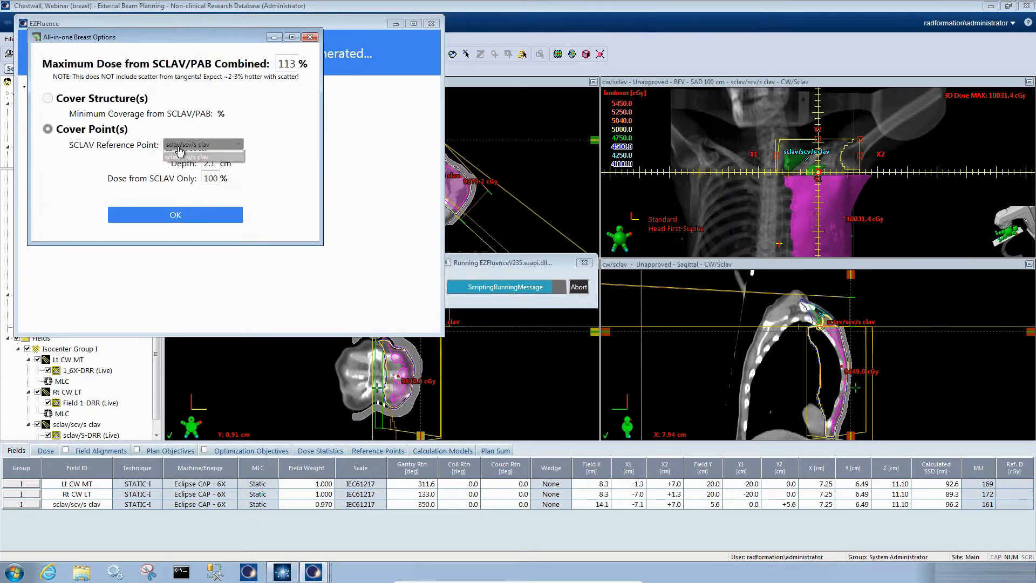
pyautogui.click(183, 156)
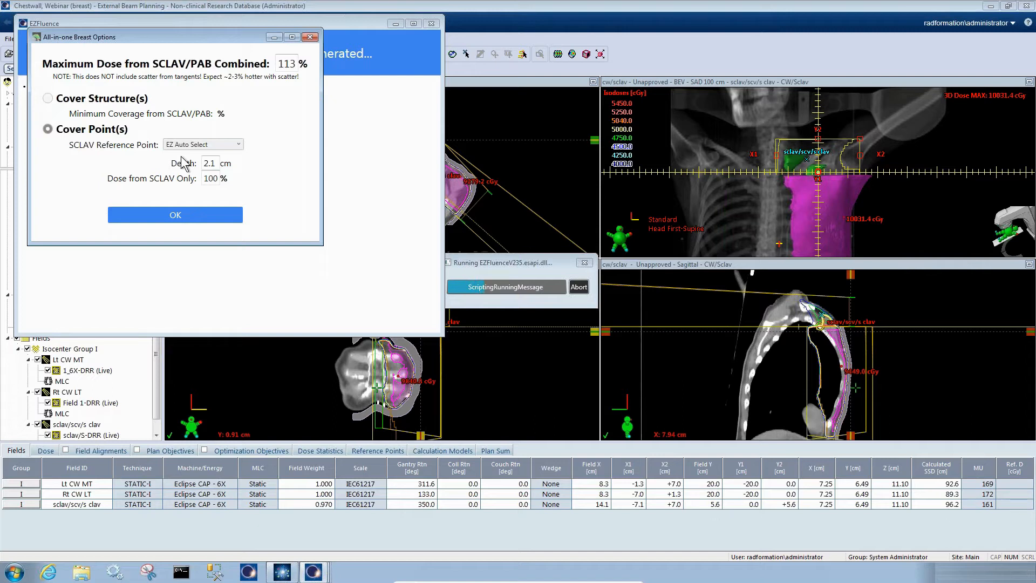
pyautogui.doubleClick(202, 164)
pyautogui.write('3')
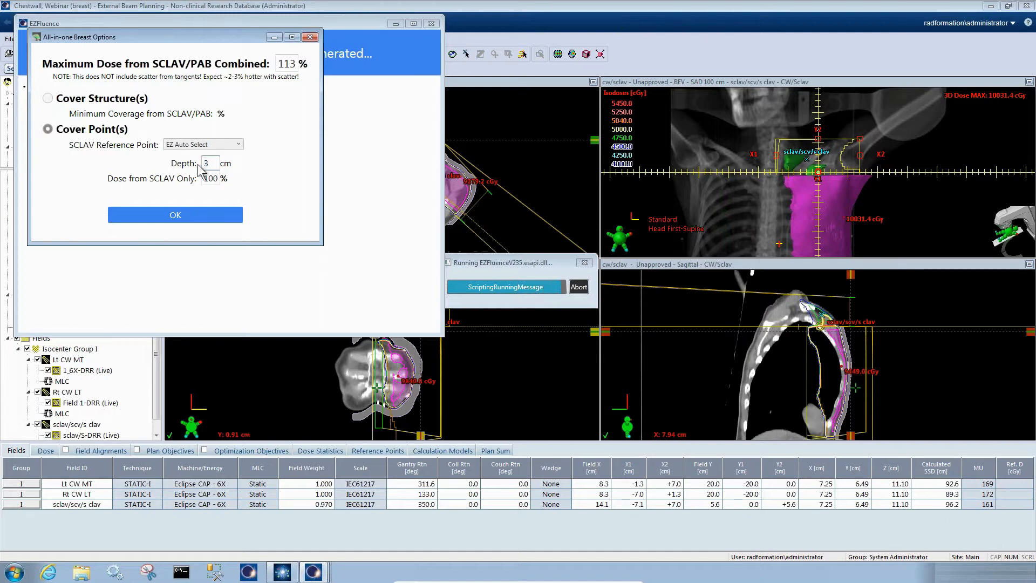
pyautogui.doubleClick(202, 180)
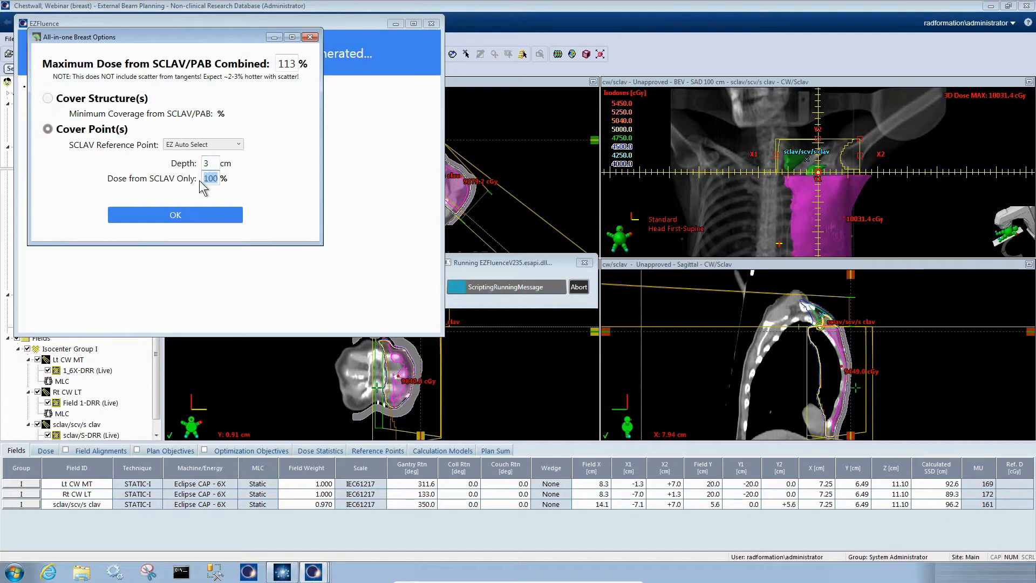
pyautogui.write('90')
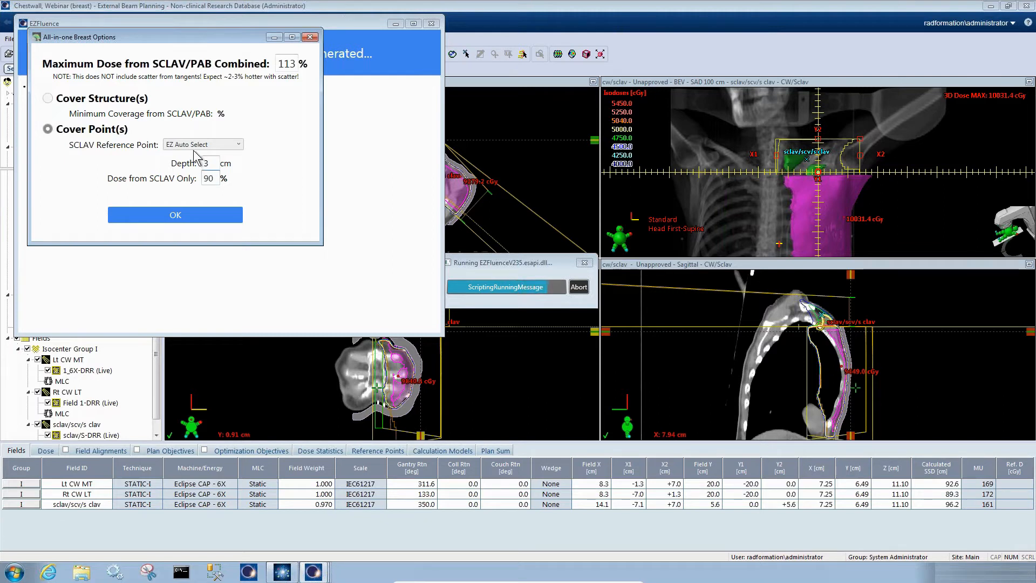
# Change the SCLAV reference point to the existing sclav/scv/s clav point.
pyautogui.click(193, 146)
pyautogui.click(185, 164)
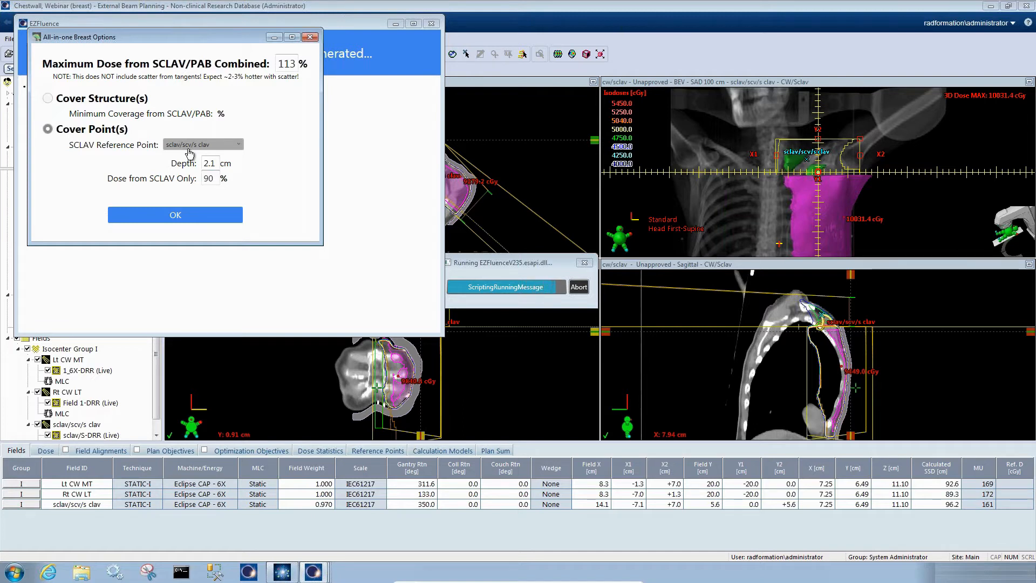
pyautogui.doubleClick(209, 178)
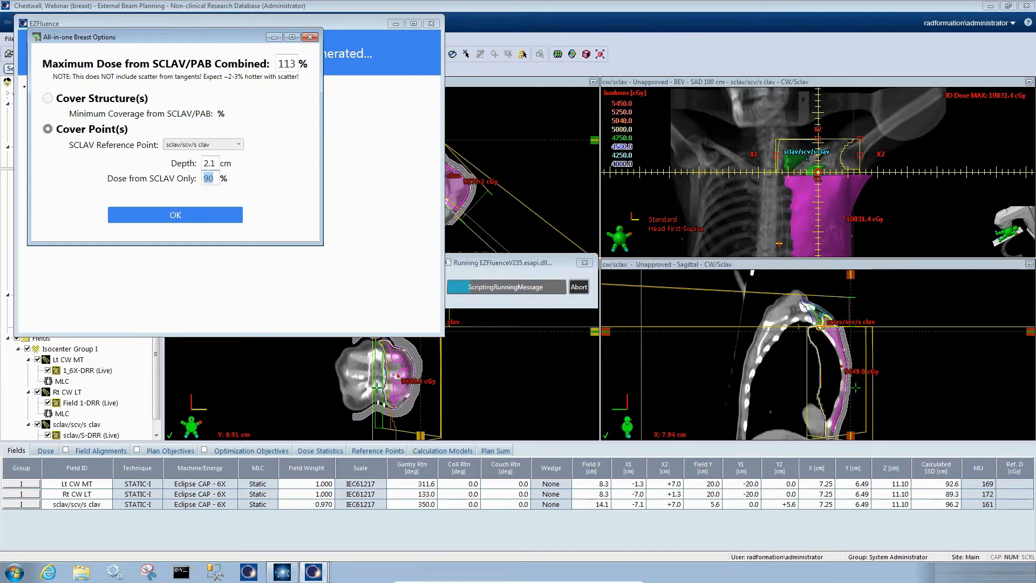
# Set the SCLAV reference point to EZ Auto Select, accept the breast options and continue without linking the tangent fields to the bolus.
pyautogui.click(216, 145)
pyautogui.click(208, 155)
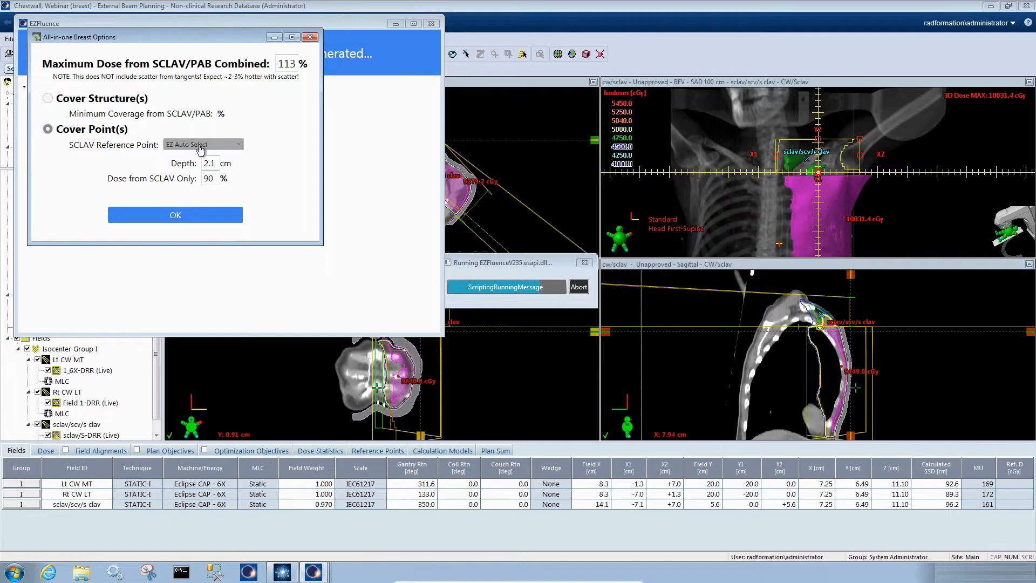
pyautogui.moveTo(217, 163); pyautogui.dragTo(190, 167)
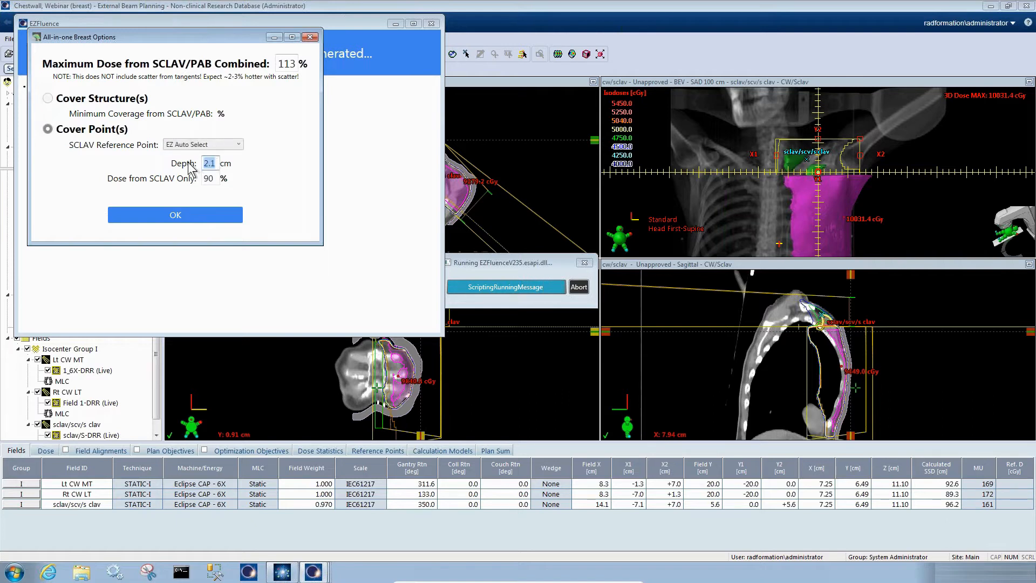
pyautogui.click(164, 223)
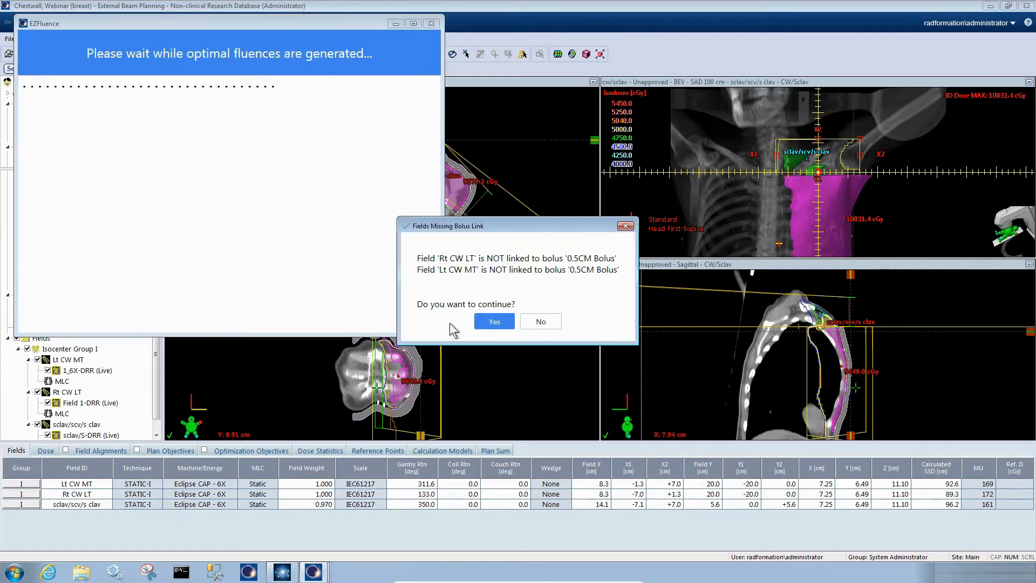
pyautogui.click(475, 321)
pyautogui.click(472, 321)
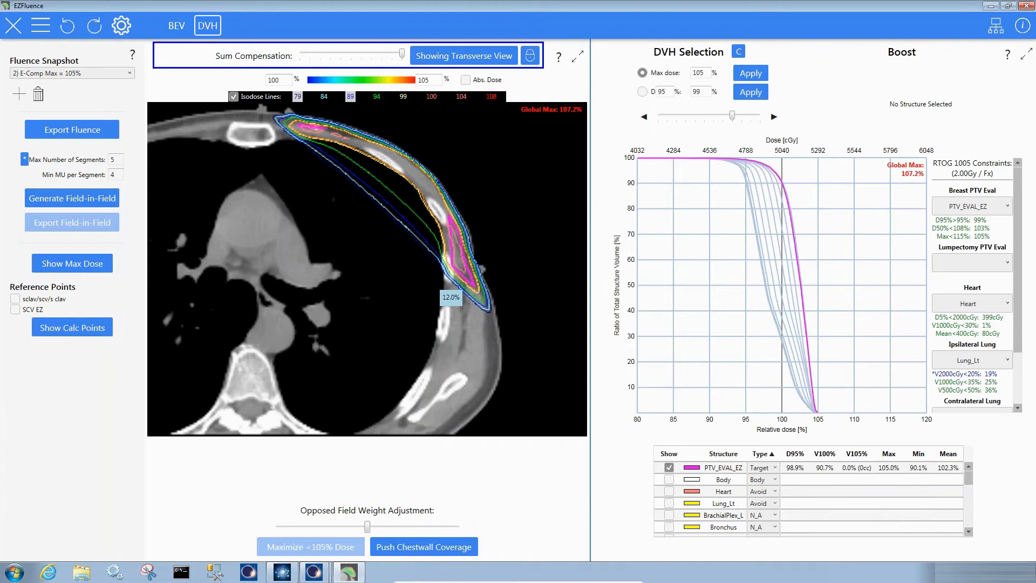
# Set the PTV EVAL EZ distances from skin/bolus and from OARs to 0 mm and apply the settings.
pyautogui.click(122, 27)
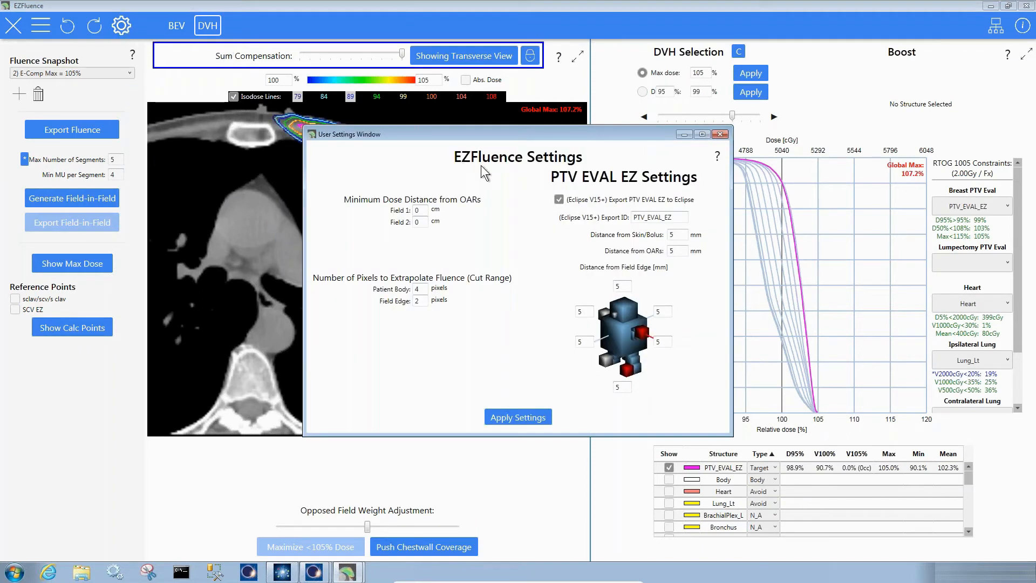
pyautogui.write('0')
pyautogui.moveTo(681, 251); pyautogui.dragTo(648, 261)
pyautogui.write('0')
pyautogui.moveTo(534, 134); pyautogui.dragTo(753, 152)
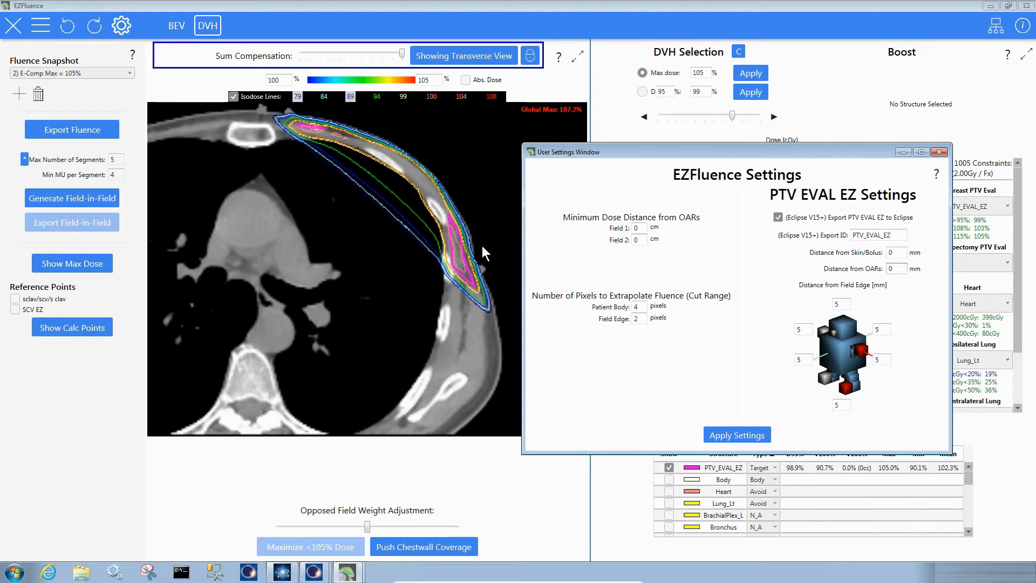
pyautogui.click(718, 435)
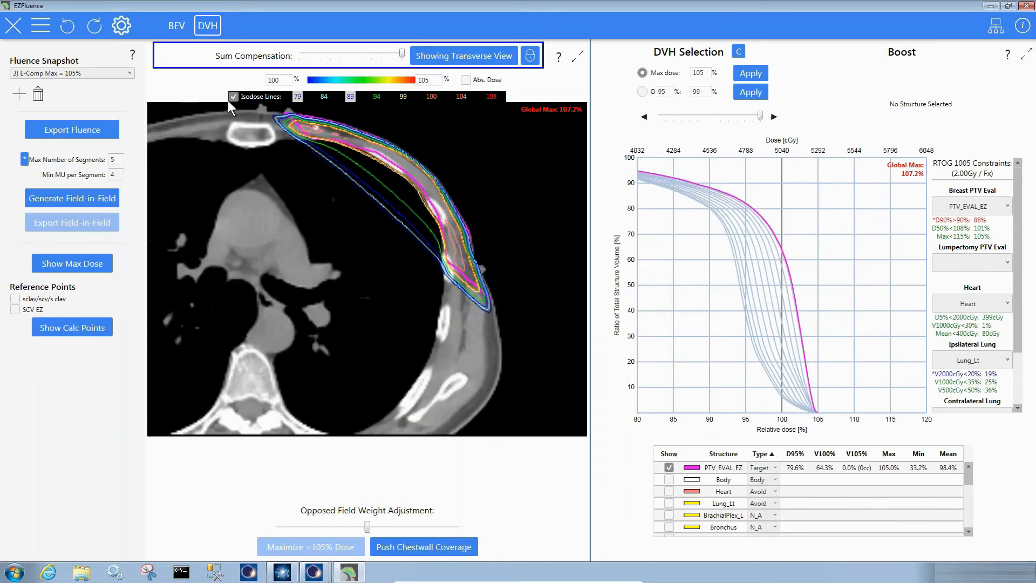
# Compare the dose colour wash with the isodose lines and examine coverage across the transverse slices up to the supraclavicular region.
pyautogui.click(233, 97)
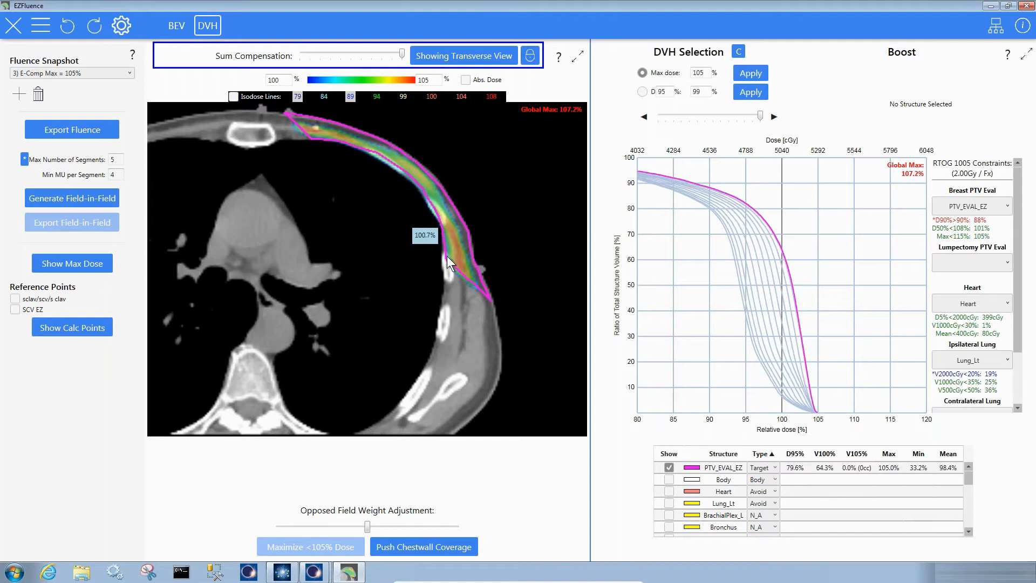
pyautogui.click(237, 93)
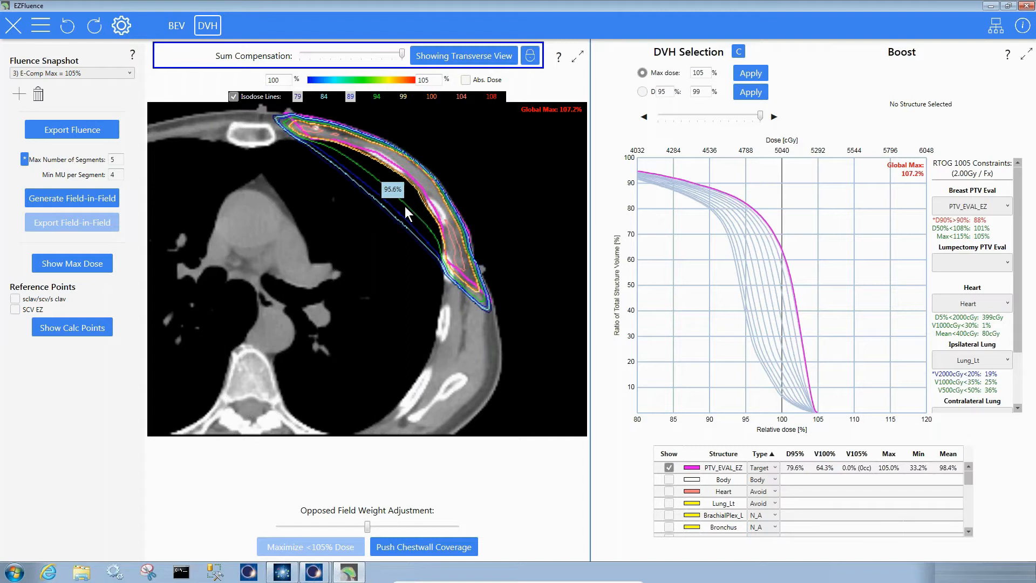
pyautogui.scroll(-5, 416, 208)
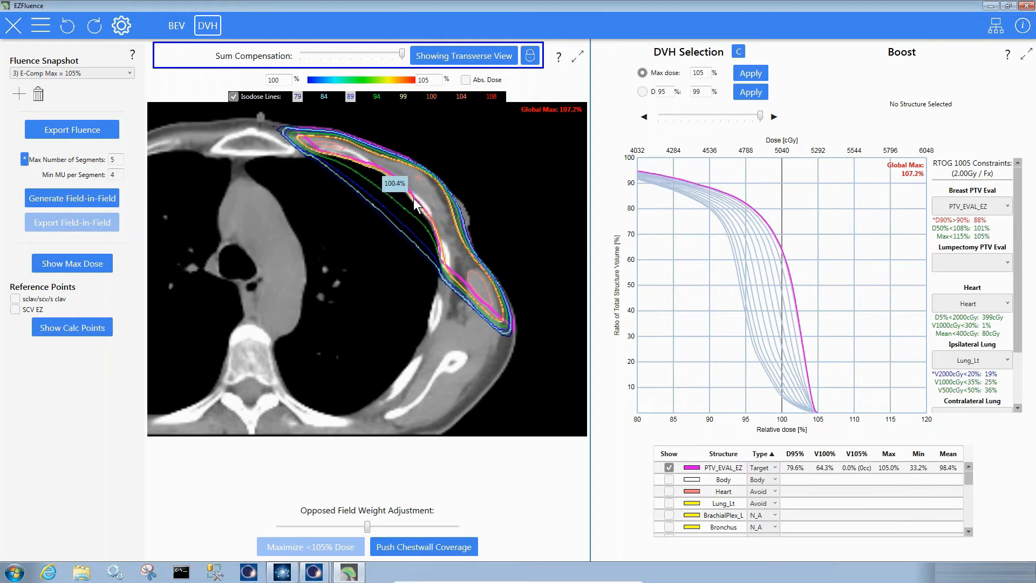
pyautogui.scroll(-4, 413, 199)
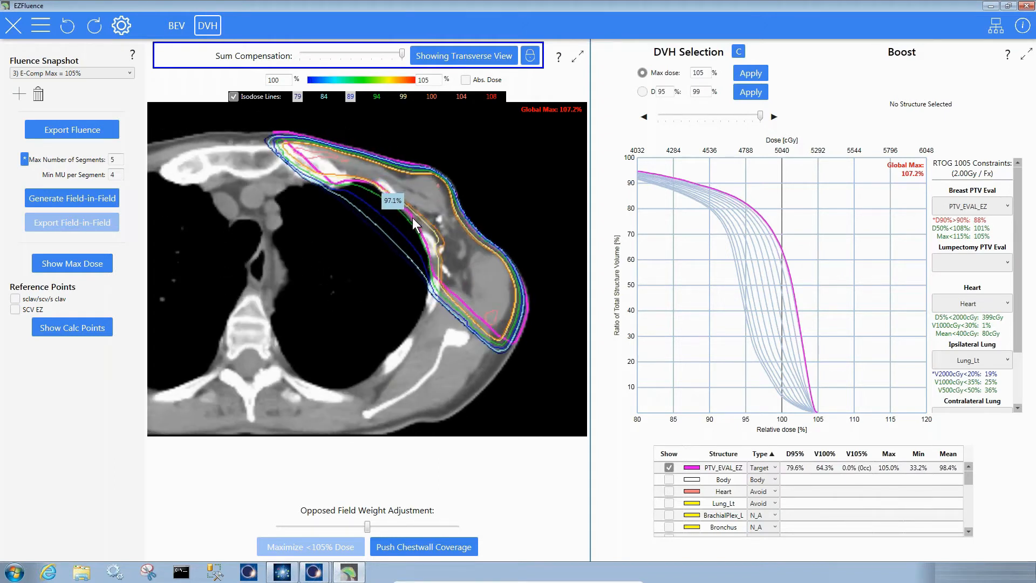
pyautogui.scroll(-3, 413, 218)
pyautogui.scroll(-5, 412, 218)
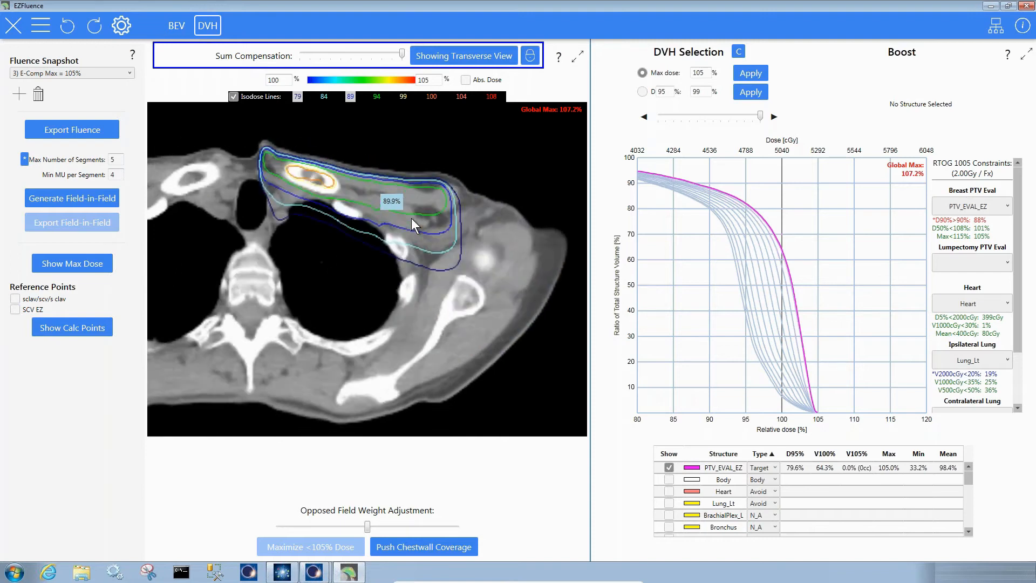
pyautogui.scroll(-1, 411, 219)
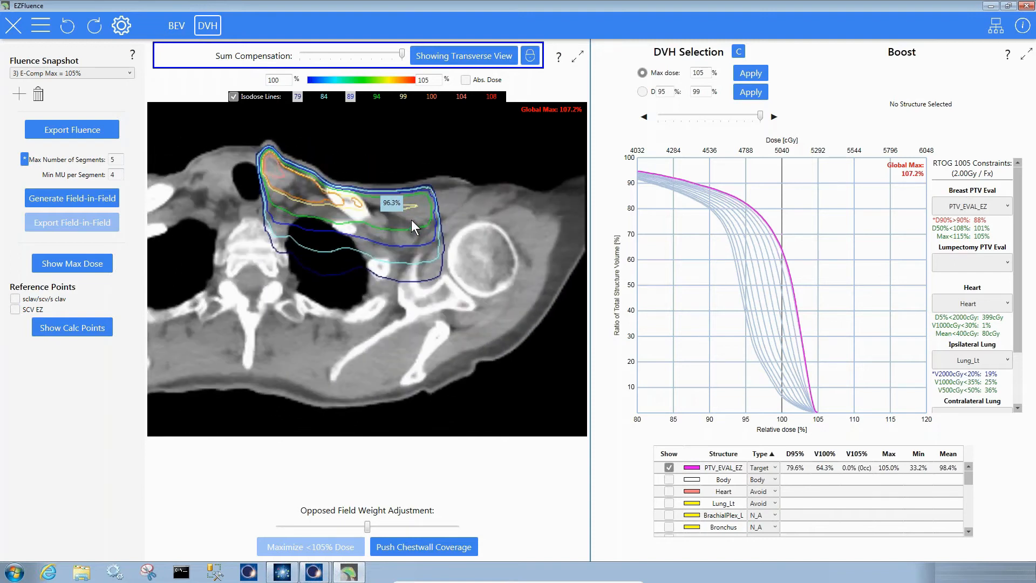
pyautogui.scroll(-4, 412, 225)
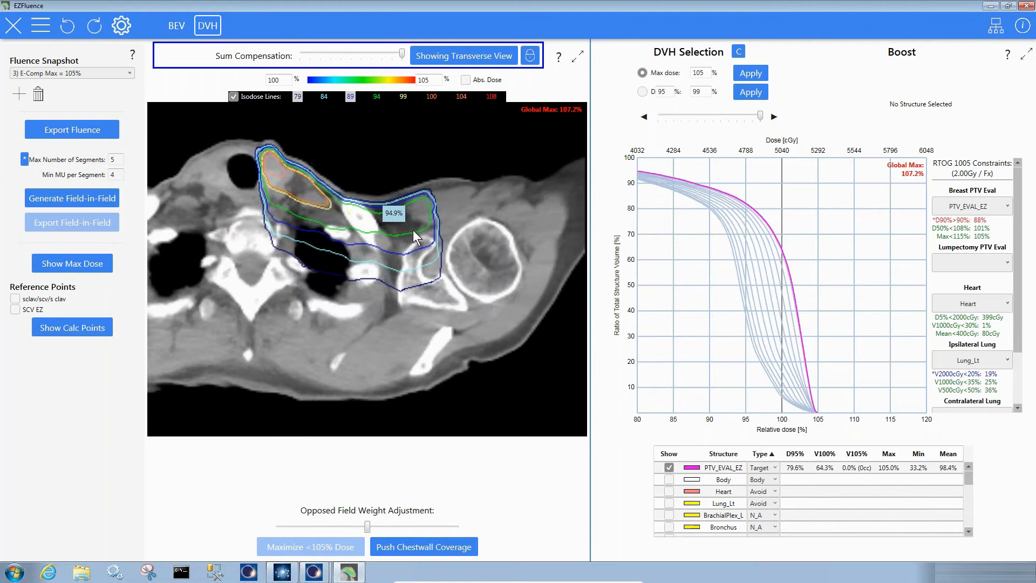
# Open the beam's-eye view of the sclav/scv/s clav field and test raising and lowering its MU by one 2 MU step.
pyautogui.rightClick(649, 242)
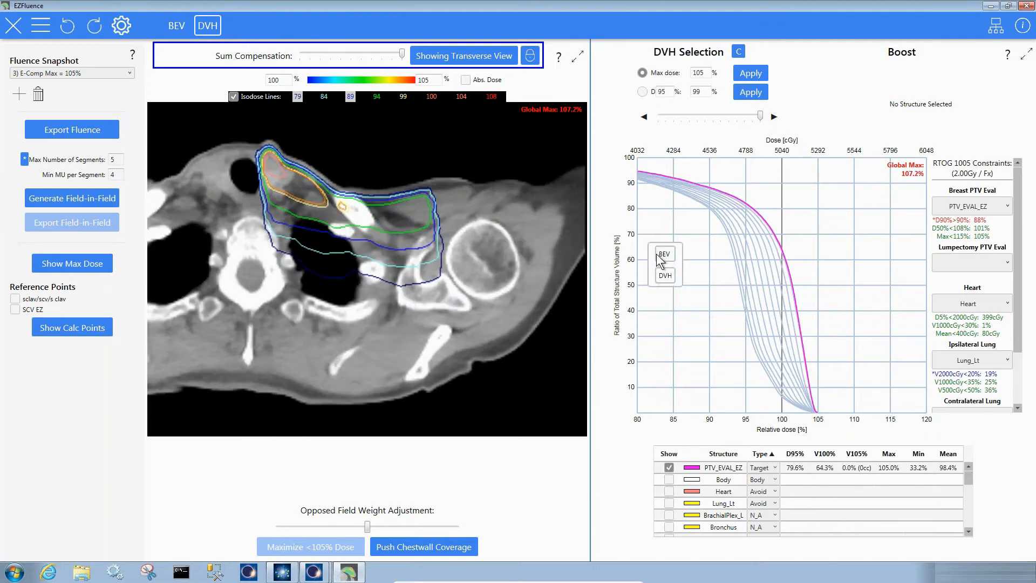
pyautogui.click(656, 254)
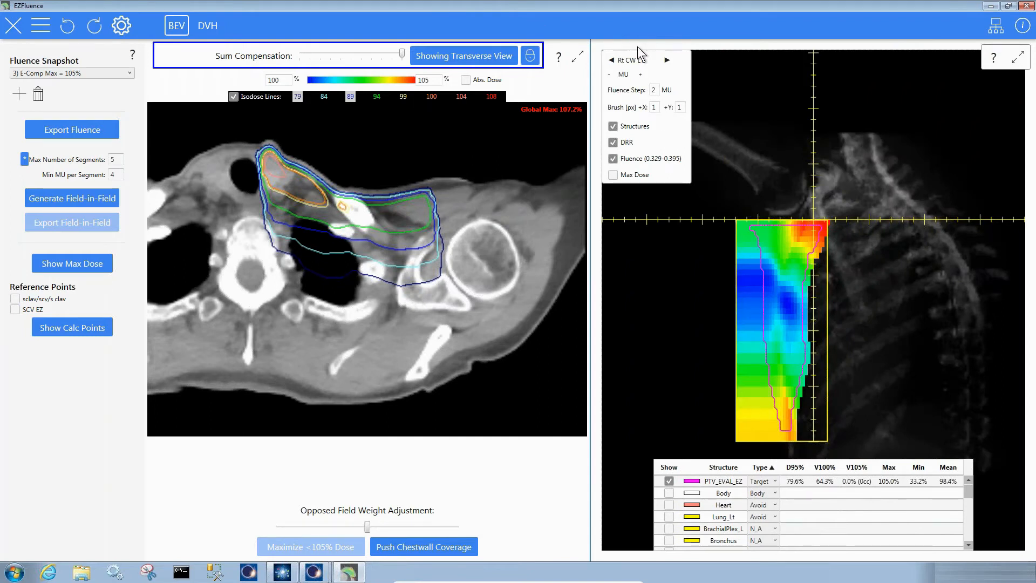
pyautogui.click(665, 63)
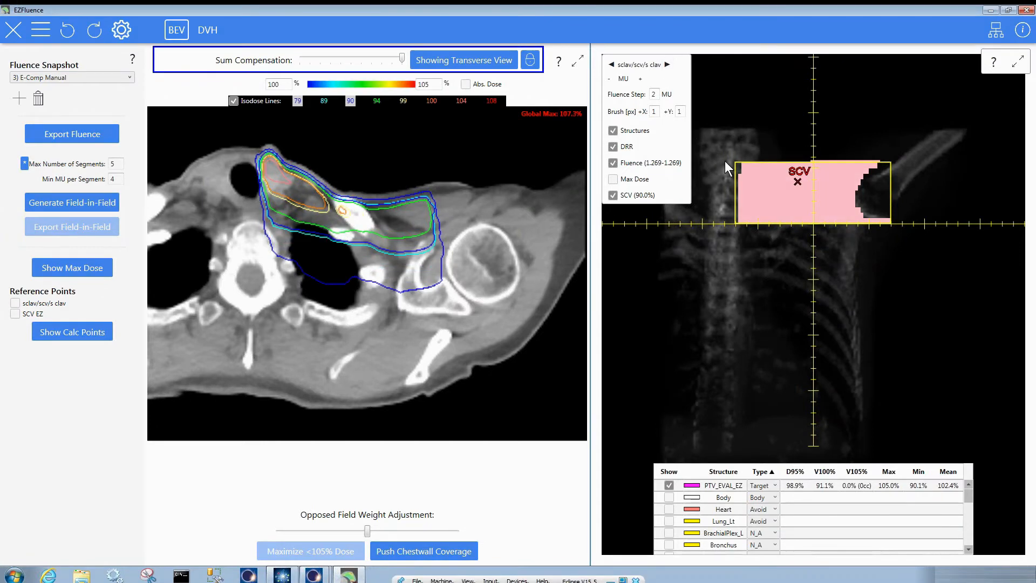
pyautogui.click(641, 79)
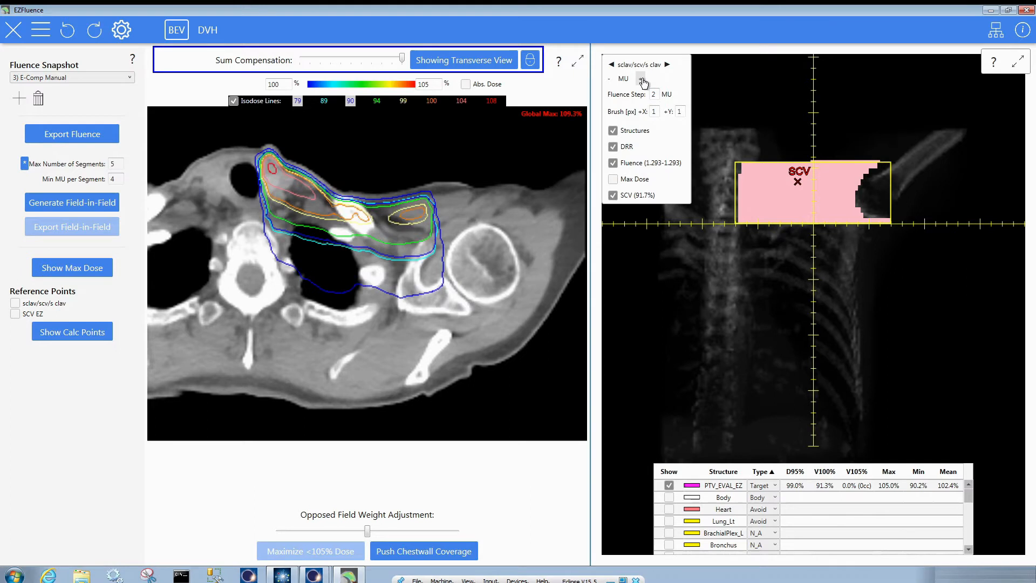
pyautogui.click(609, 79)
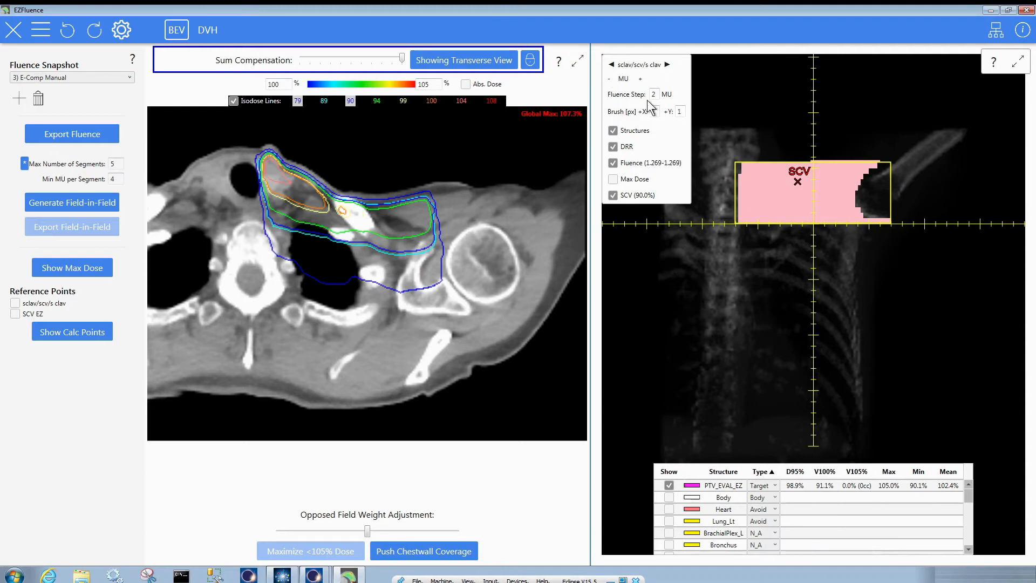
# Overlay the maximum dose on the sclav/scv/s clav field and reduce the fluence over the medial hot spot.
pyautogui.click(633, 179)
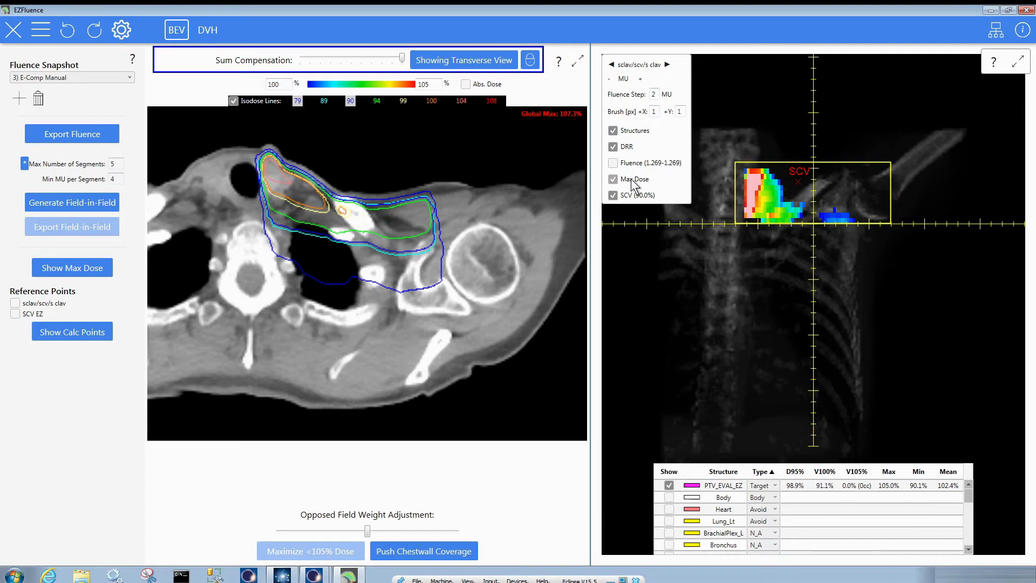
pyautogui.click(747, 209)
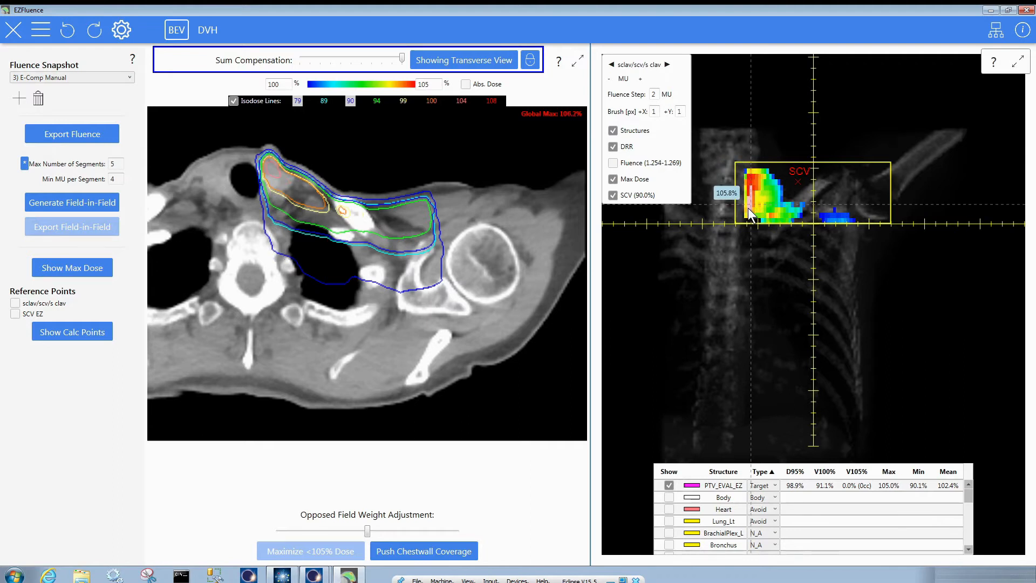
# Show the Sclv+L3 structure and brush in extra fluence over its cooler area near the SCV point.
pyautogui.scroll(-10, 711, 499)
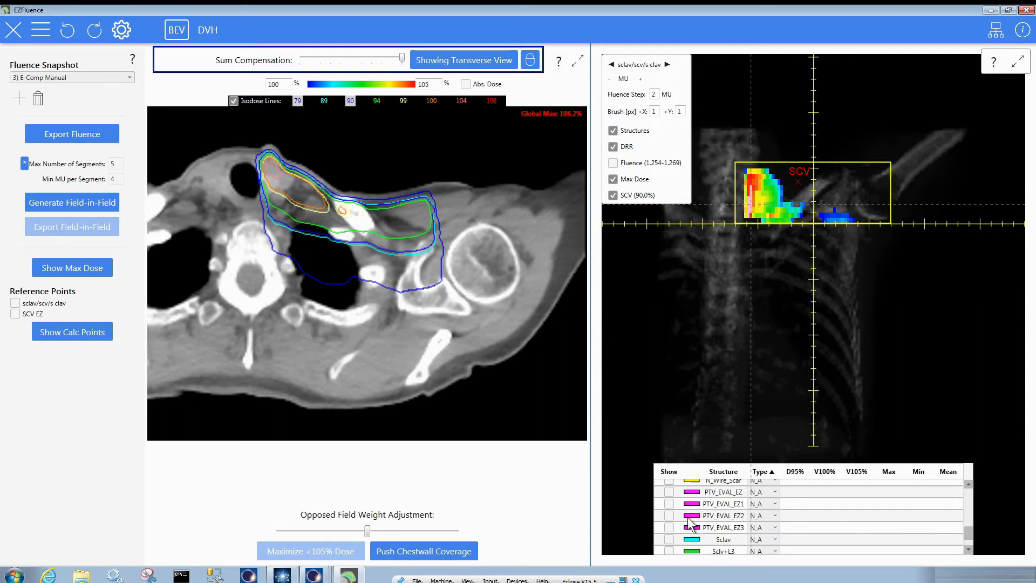
pyautogui.click(670, 550)
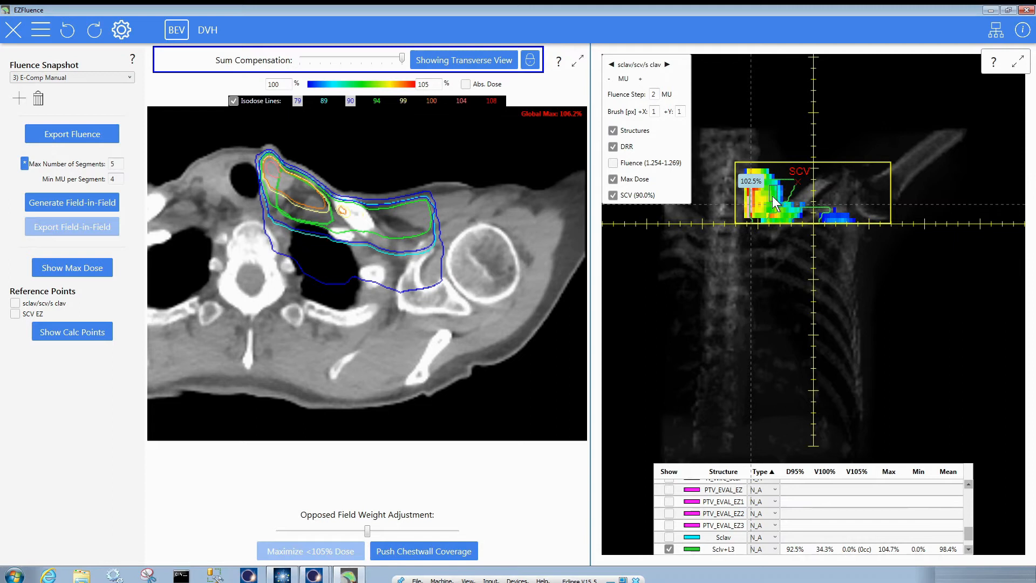
pyautogui.moveTo(773, 196); pyautogui.dragTo(792, 187)
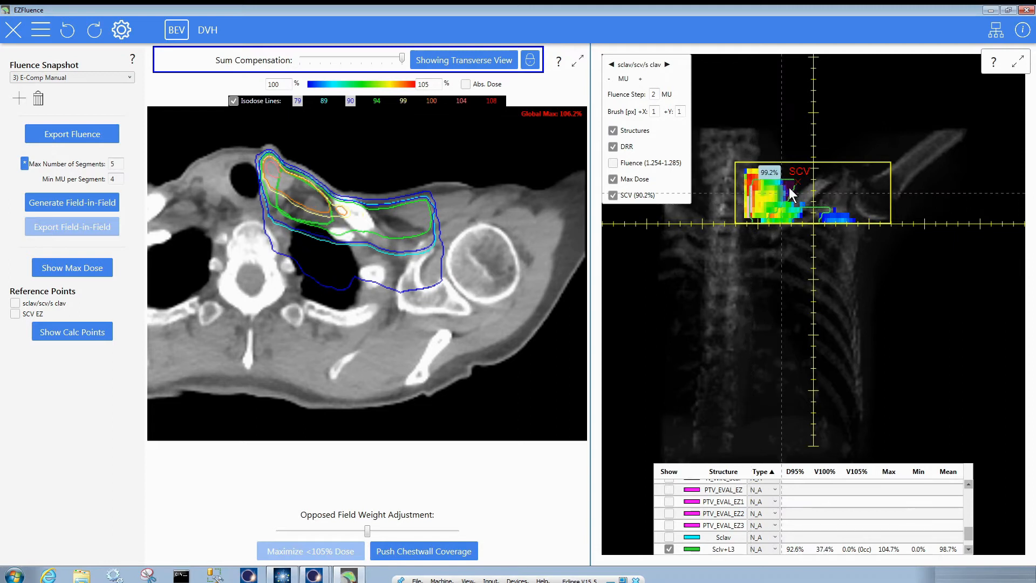
pyautogui.moveTo(783, 187); pyautogui.dragTo(783, 201)
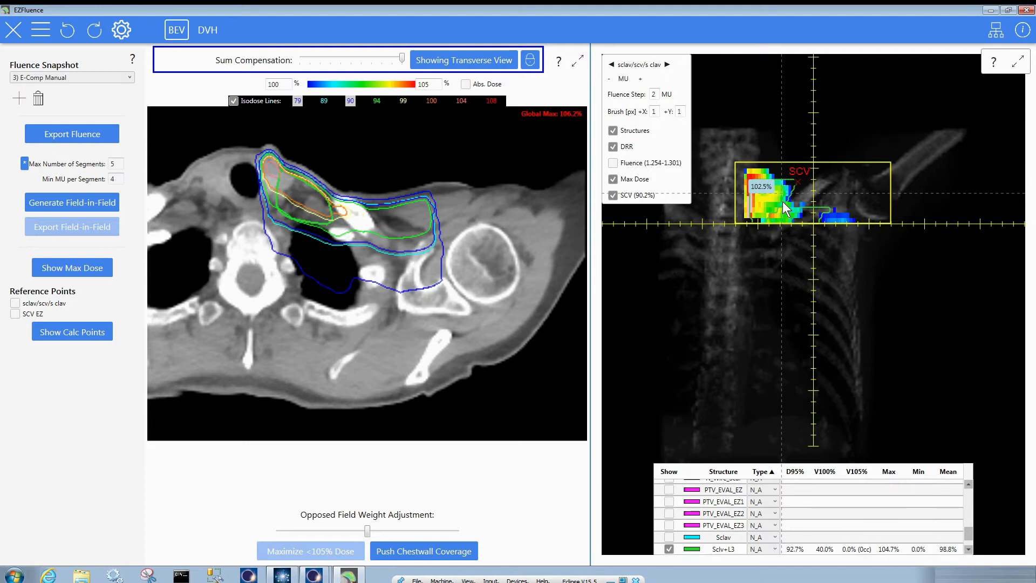
# Enlarge the superior edge of the Lt CW MT field and set the fluence brush to +X 0 and +Y 0 pixels.
pyautogui.click(670, 65)
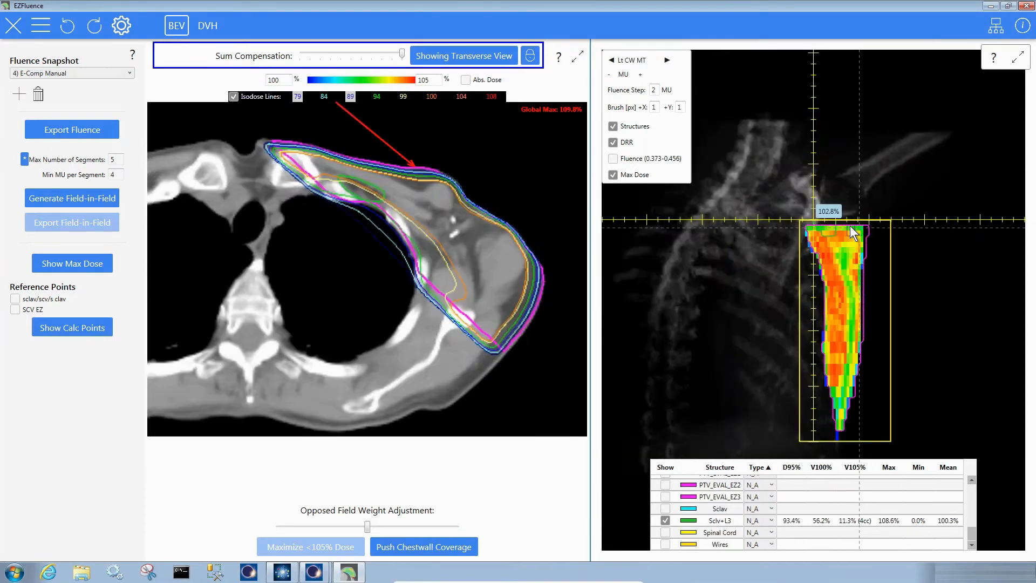
pyautogui.scroll(3, 847, 200)
pyautogui.moveTo(820, 211); pyautogui.dragTo(765, 338)
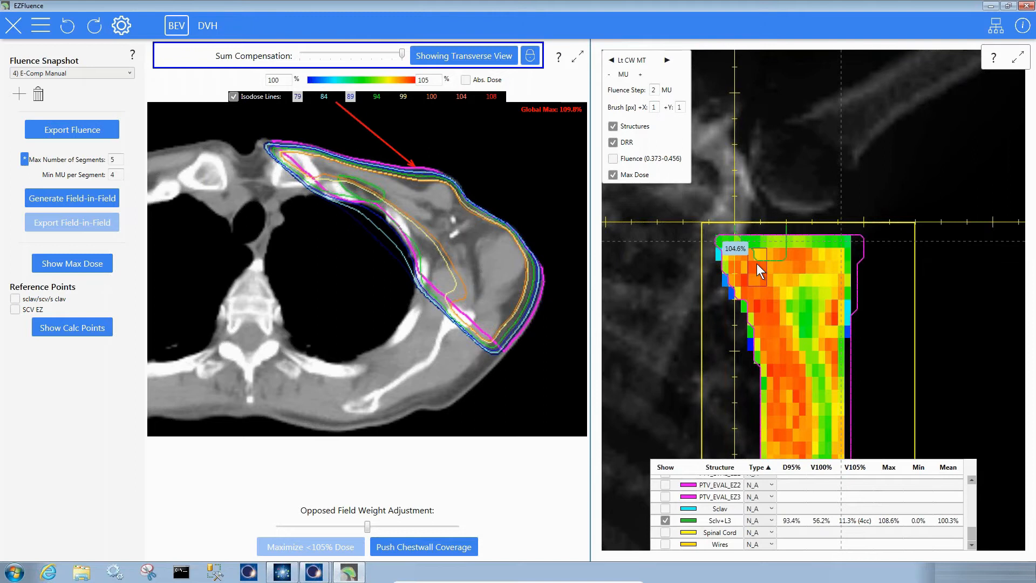
pyautogui.doubleClick(655, 106)
pyautogui.write('0')
pyautogui.doubleClick(680, 107)
pyautogui.write('0')
# Increase the fluence along the superior edge row of the Lt CW MT and Rt CW LT tangent fields.
pyautogui.click(721, 228)
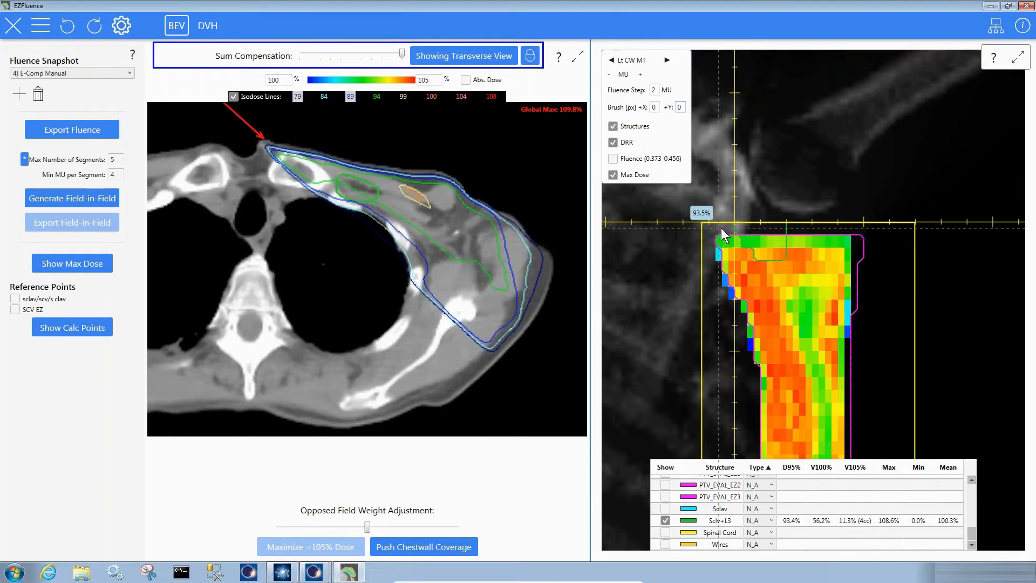
pyautogui.moveTo(720, 228); pyautogui.dragTo(857, 227)
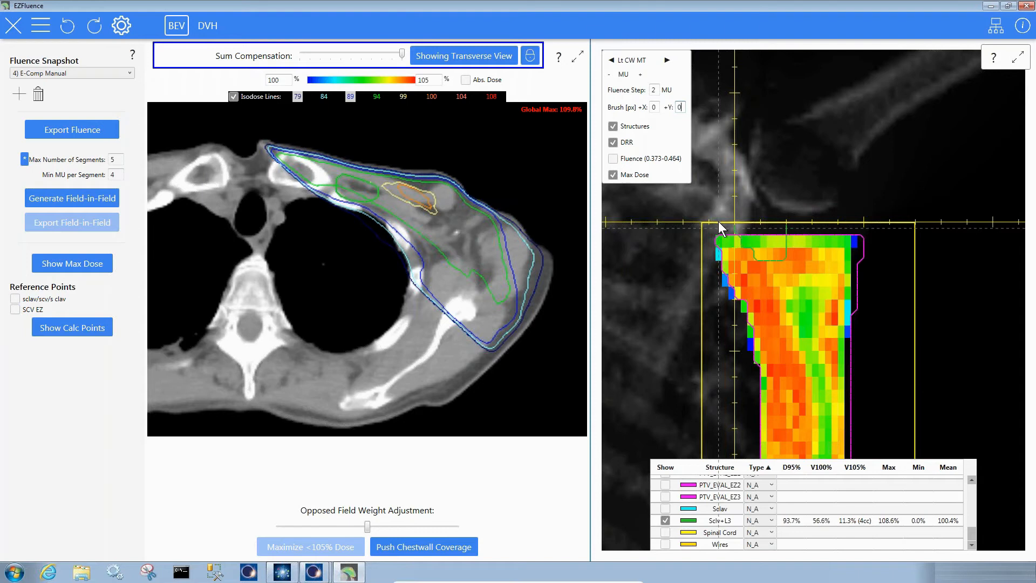
pyautogui.moveTo(724, 226); pyautogui.dragTo(858, 229)
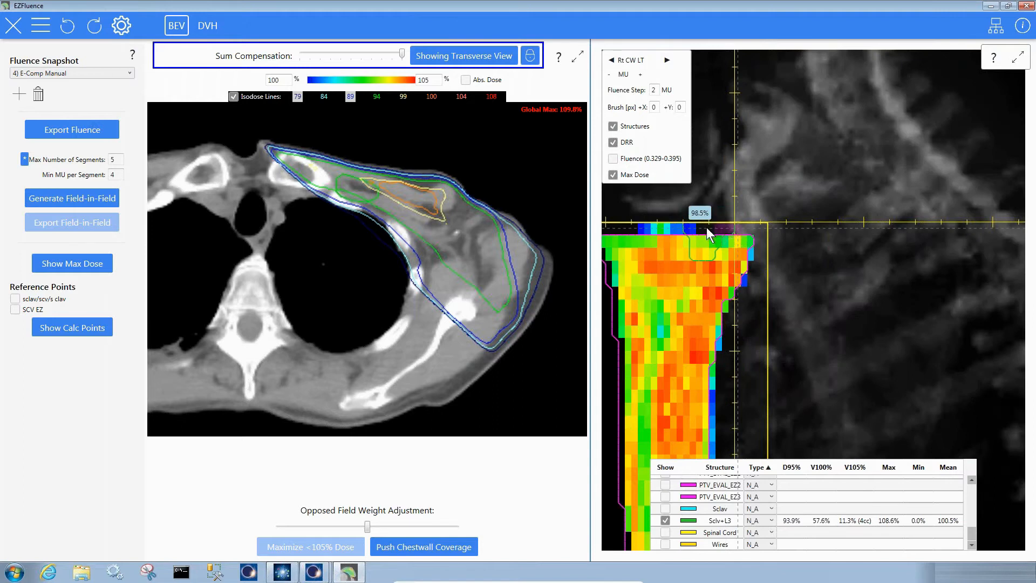
pyautogui.click(701, 226)
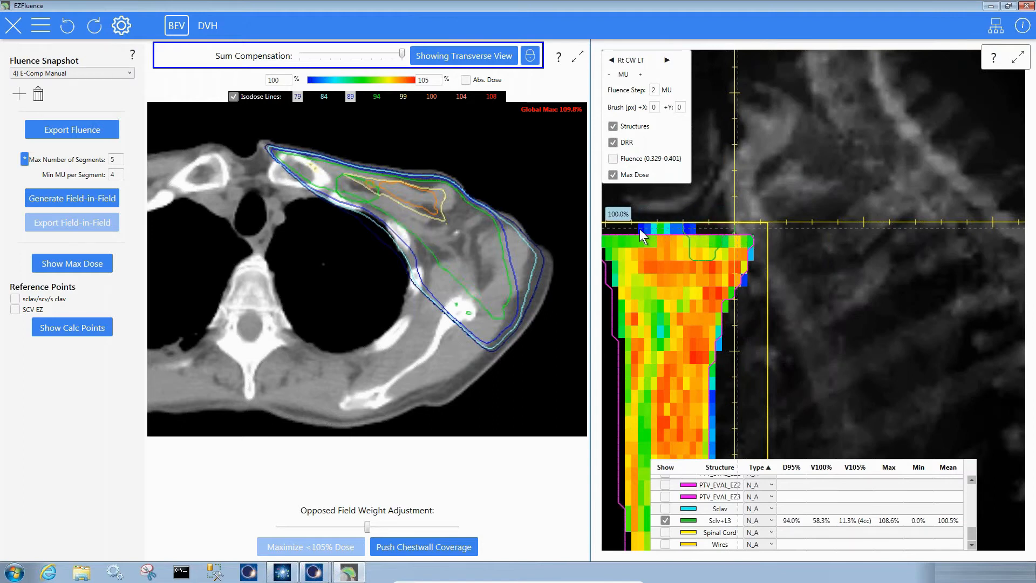
pyautogui.moveTo(612, 225); pyautogui.dragTo(607, 226)
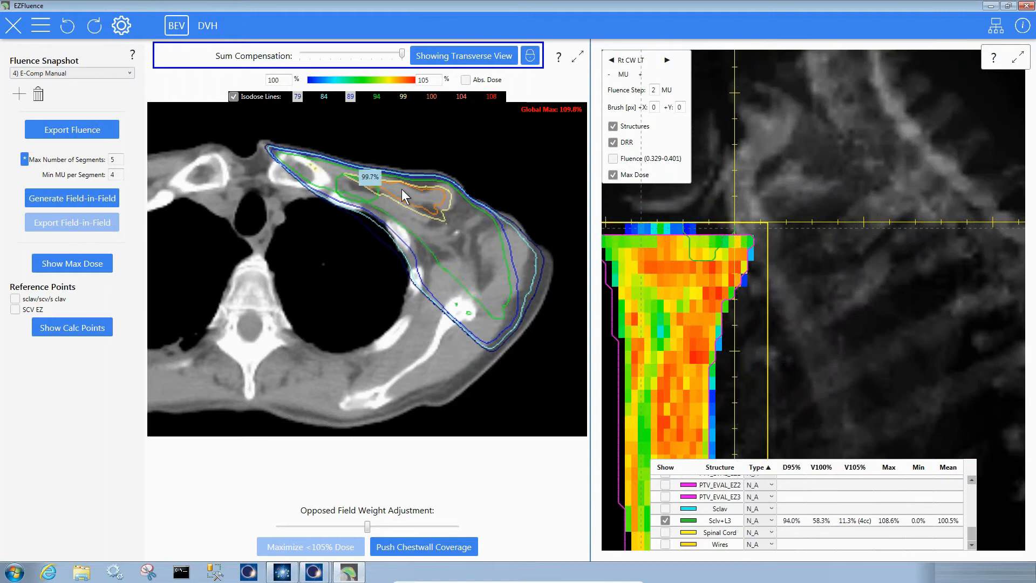
# Examine the isodose coverage across the transverse slices around the match line after the fluence edits.
pyautogui.scroll(4, 430, 214)
pyautogui.scroll(-6, 430, 214)
pyautogui.scroll(-2, 397, 205)
pyautogui.scroll(-1, 396, 207)
pyautogui.scroll(-1, 396, 206)
# Display the cw/sclavEZ1 plan and examine the isodoses on the transverse slices around the field junction at Z 11.10 cm.
pyautogui.click(91, 135)
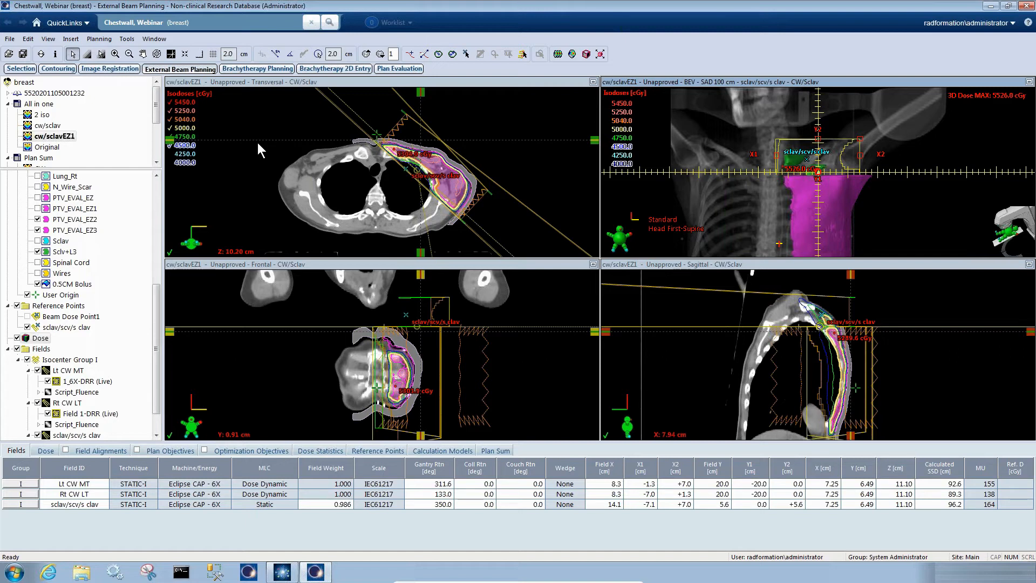
pyautogui.scroll(-2, 421, 208)
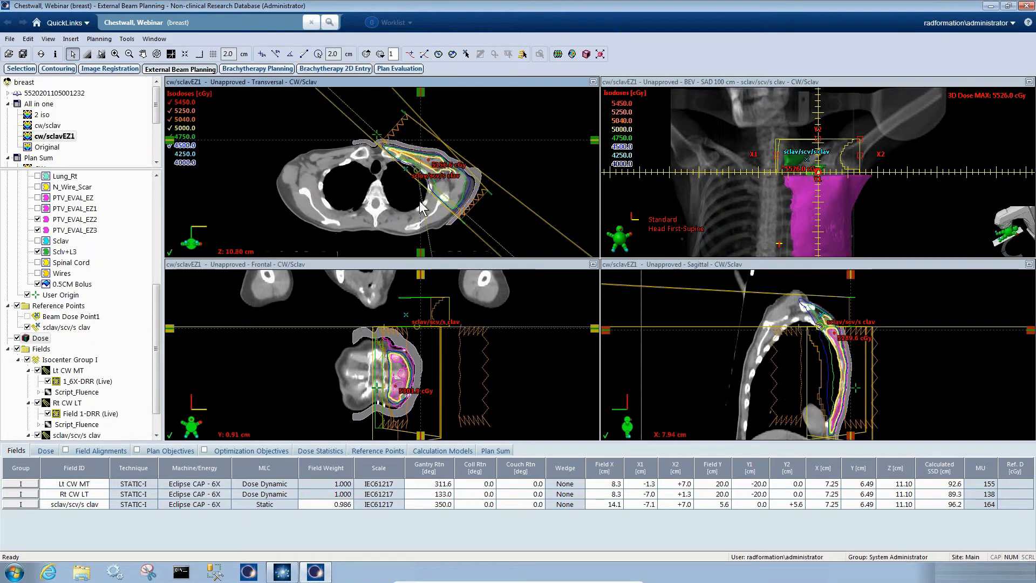
pyautogui.scroll(-2, 420, 201)
pyautogui.scroll(1, 468, 191)
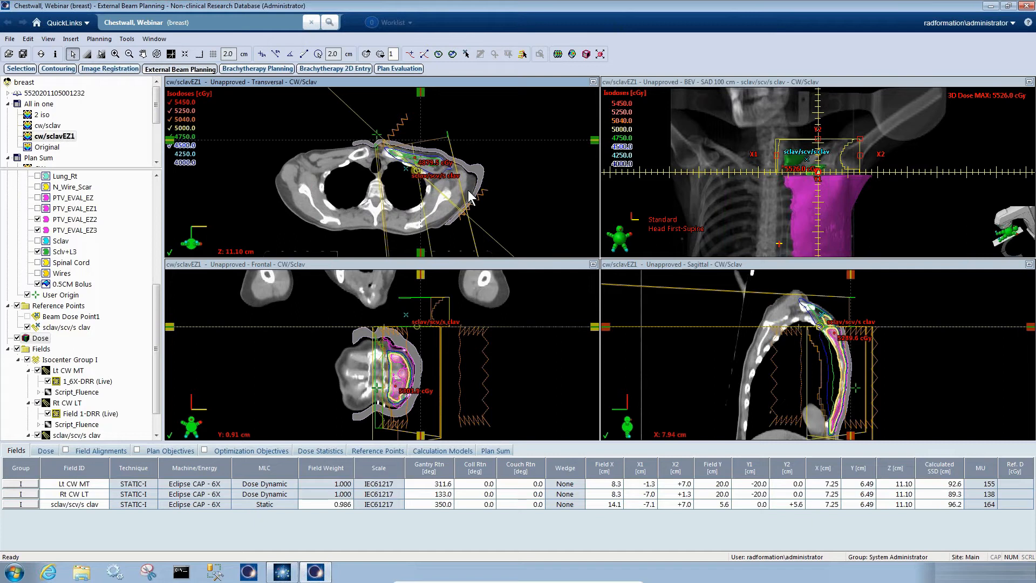
pyautogui.scroll(4, 498, 176)
pyautogui.moveTo(500, 175); pyautogui.dragTo(459, 190)
pyautogui.scroll(1, 459, 188)
pyautogui.scroll(-1, 461, 172)
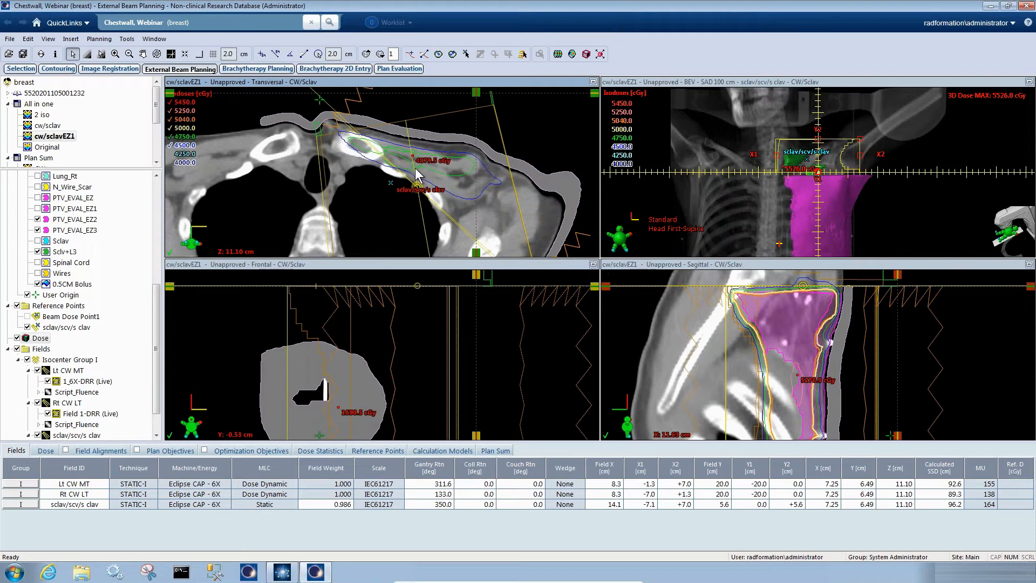
# Open the leaf pair along the inferior match line in the sclav/scv/s clav field's MLC across the field width.
pyautogui.click(796, 180)
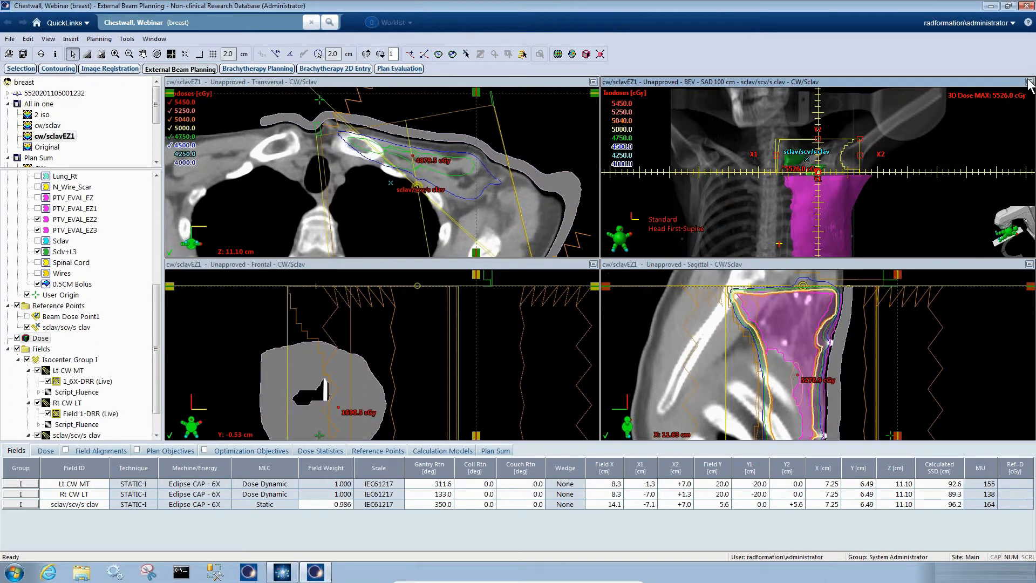
pyautogui.scroll(2, 859, 165)
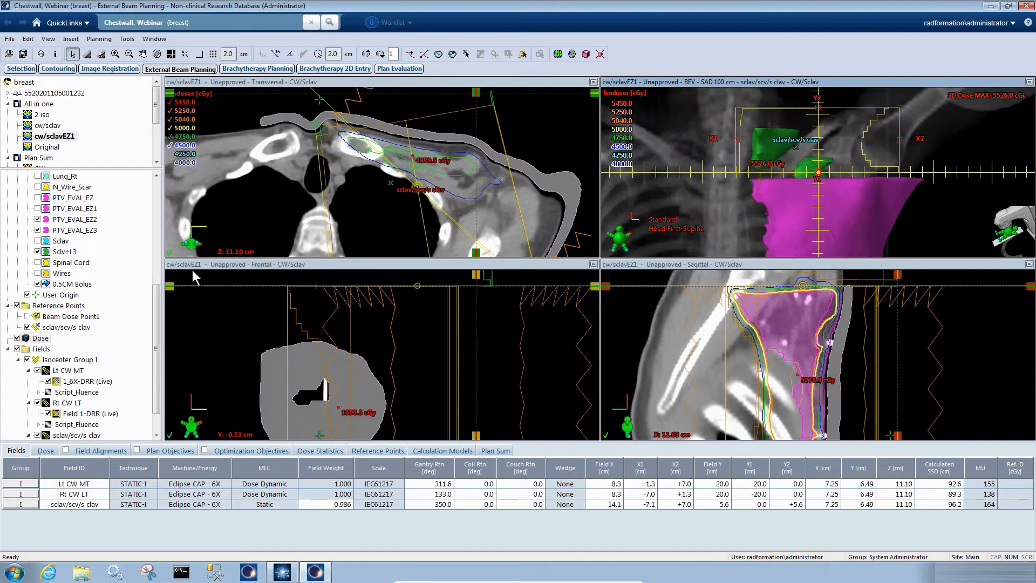
pyautogui.scroll(-1, 156, 372)
pyautogui.click(62, 424)
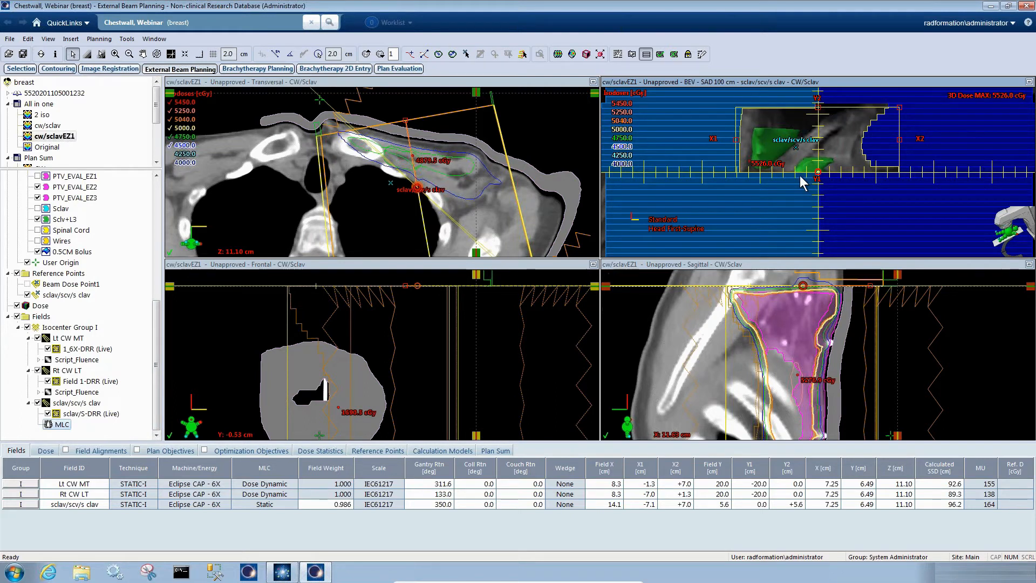
pyautogui.click(632, 54)
pyautogui.moveTo(774, 173); pyautogui.dragTo(728, 173)
pyautogui.moveTo(826, 173); pyautogui.dragTo(916, 174)
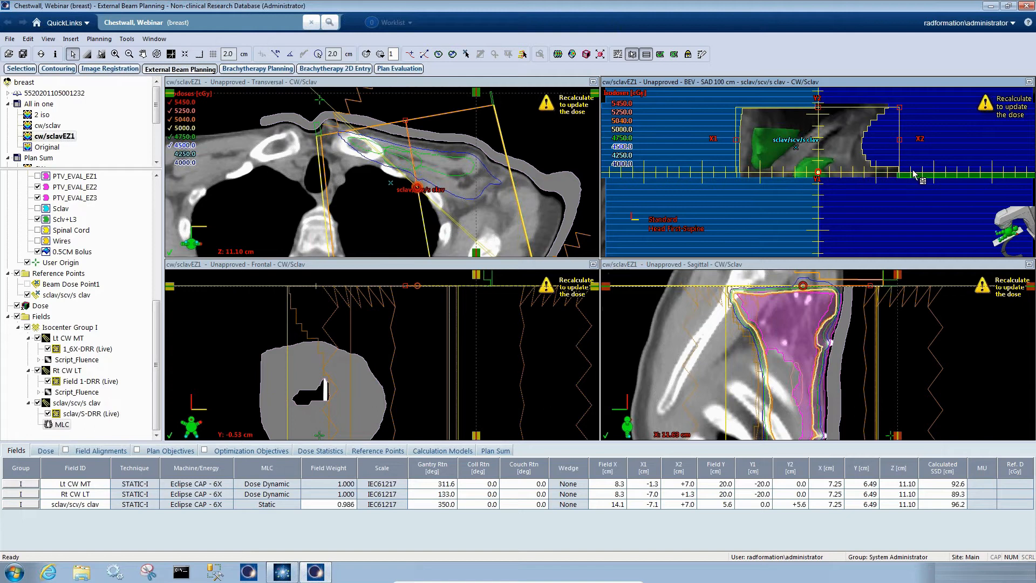
# Recalculate the cw/sclavEZ1 dose, dismiss the calculation dialog and check the isodoses at the junction slice.
pyautogui.click(558, 55)
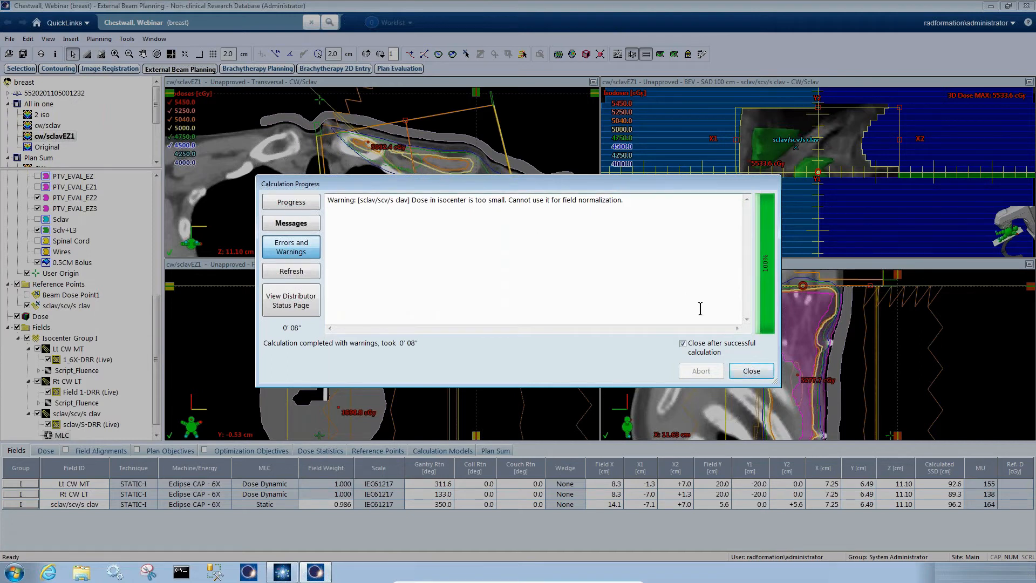
pyautogui.click(750, 371)
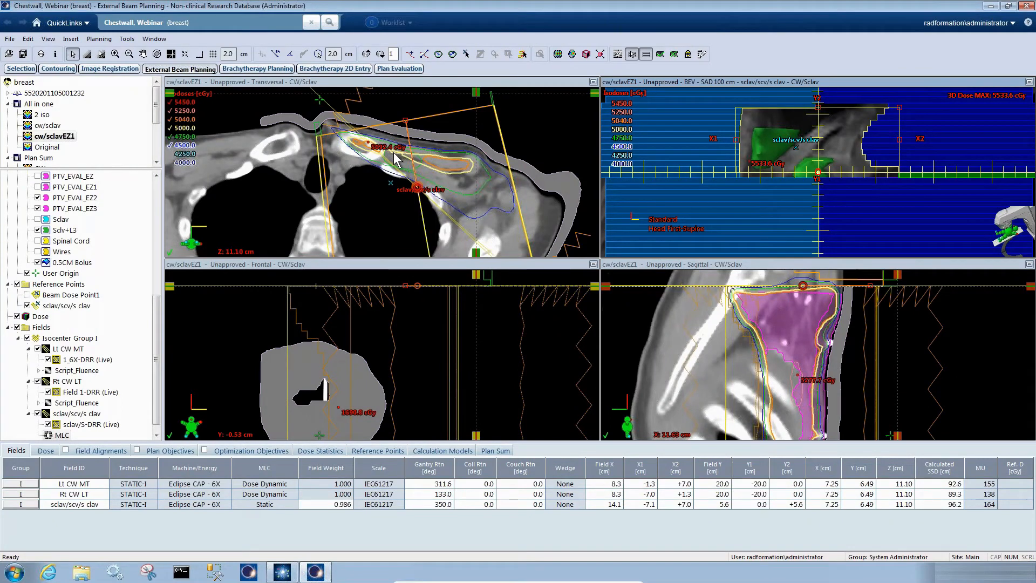
pyautogui.moveTo(411, 170); pyautogui.dragTo(412, 172)
pyautogui.scroll(-2, 413, 176)
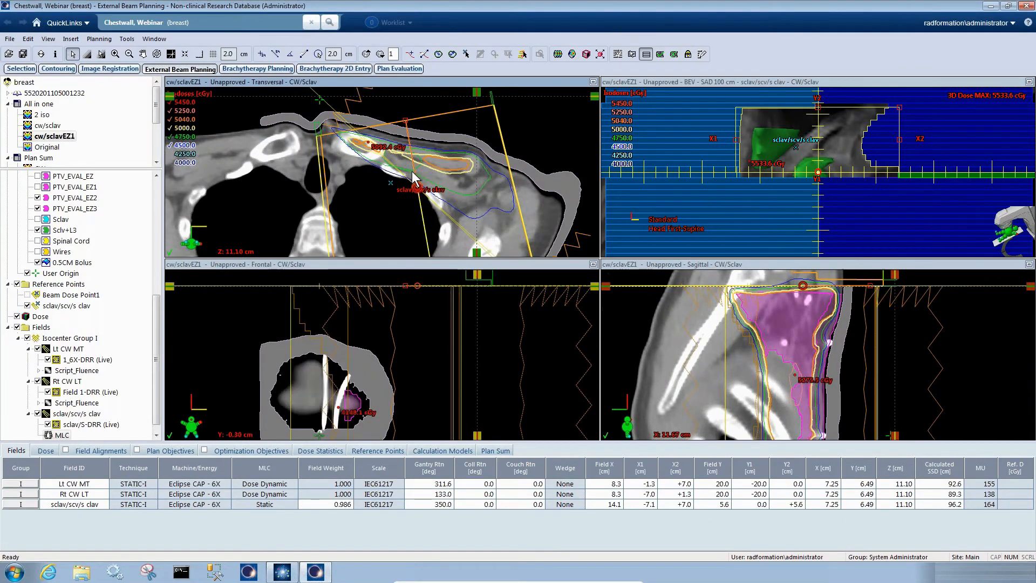
pyautogui.scroll(2, 413, 179)
# Display the separate CW plan and the sclav1 plan from the Plan Sum course in turn.
pyautogui.moveTo(158, 106); pyautogui.dragTo(158, 130)
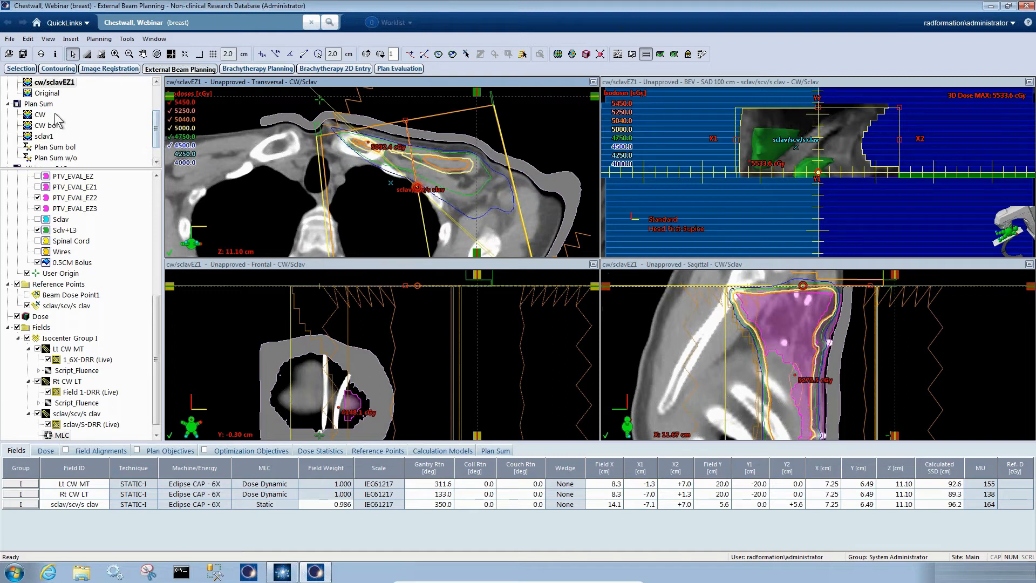
pyautogui.moveTo(43, 114); pyautogui.dragTo(219, 148)
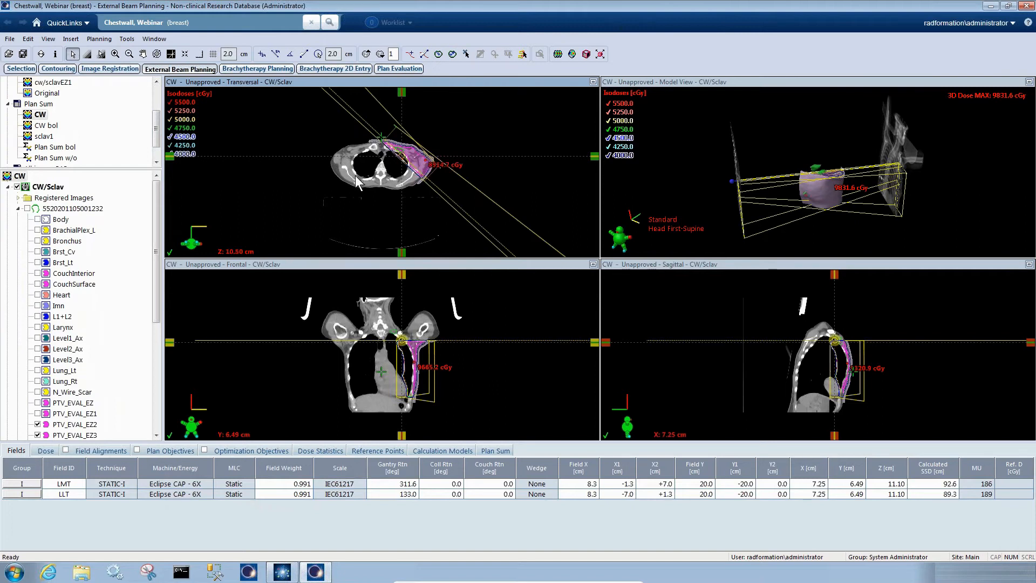
pyautogui.moveTo(39, 136); pyautogui.dragTo(263, 149)
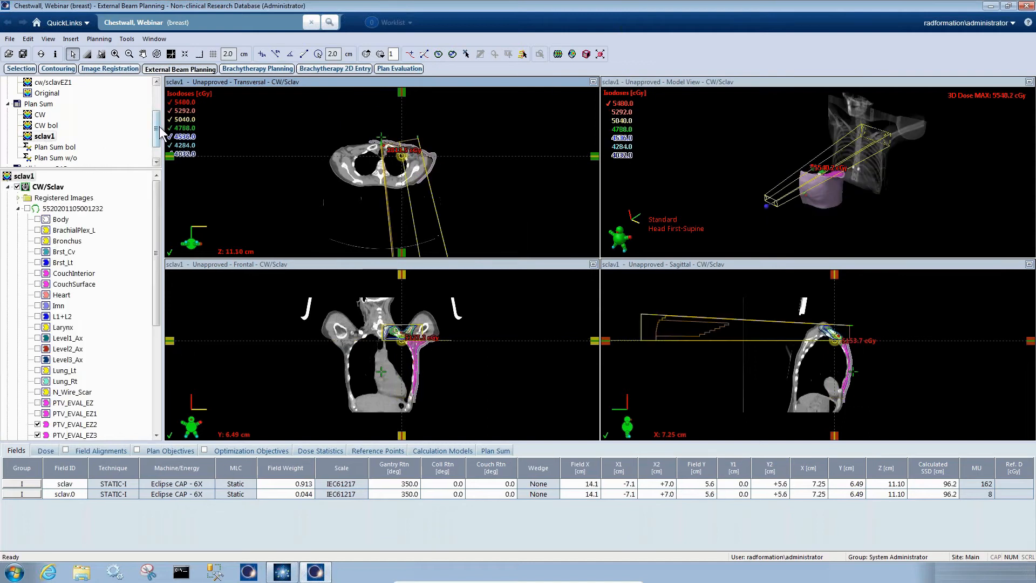
# Display Plan Sum w/o, examine its isodoses on the transverse slices near the junction and select the sclav.0 field.
pyautogui.scroll(-1, 158, 135)
pyautogui.moveTo(69, 137); pyautogui.dragTo(299, 225)
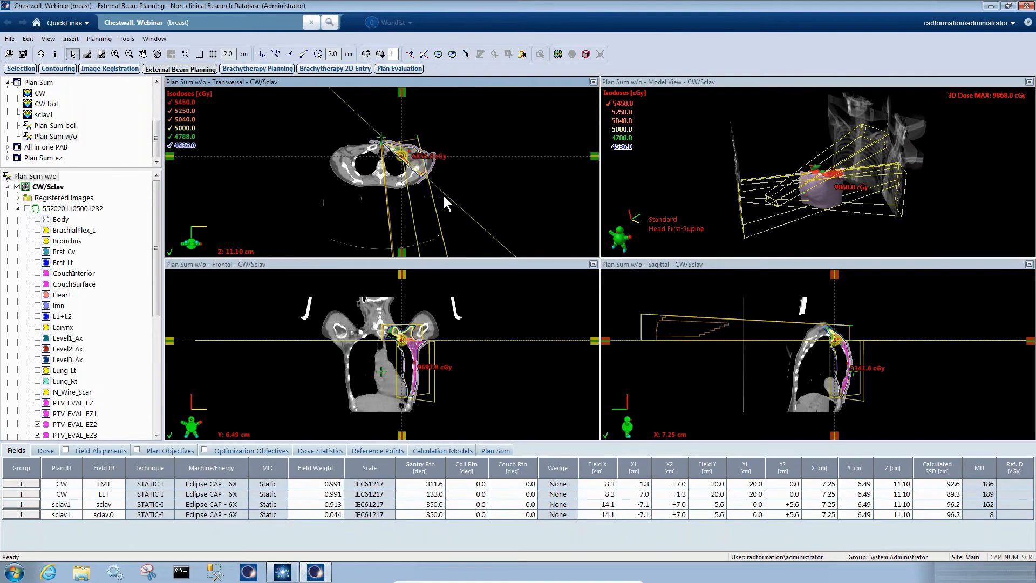
pyautogui.scroll(-2, 444, 198)
pyautogui.scroll(3, 440, 197)
pyautogui.scroll(2, 439, 196)
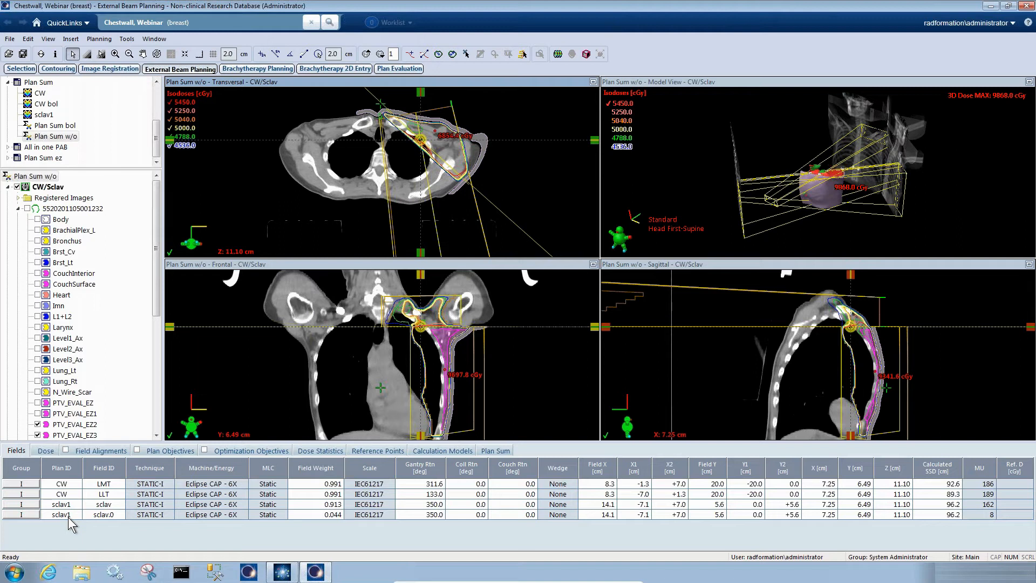
pyautogui.click(68, 517)
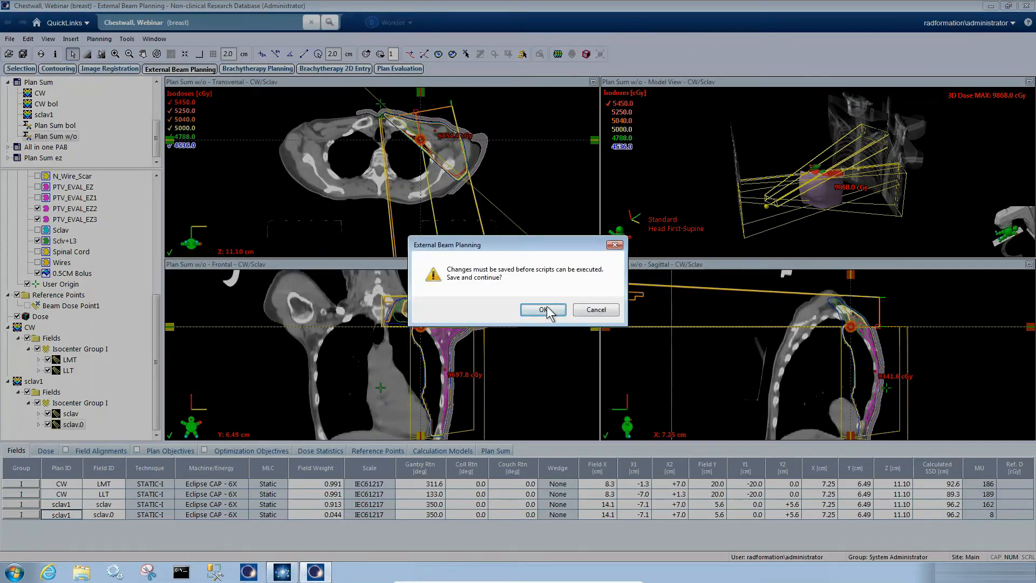
# Save the changes and generate EZFluence fluences for Plan Sum w/o, continuing without the LLT and LMT bolus links.
pyautogui.click(547, 309)
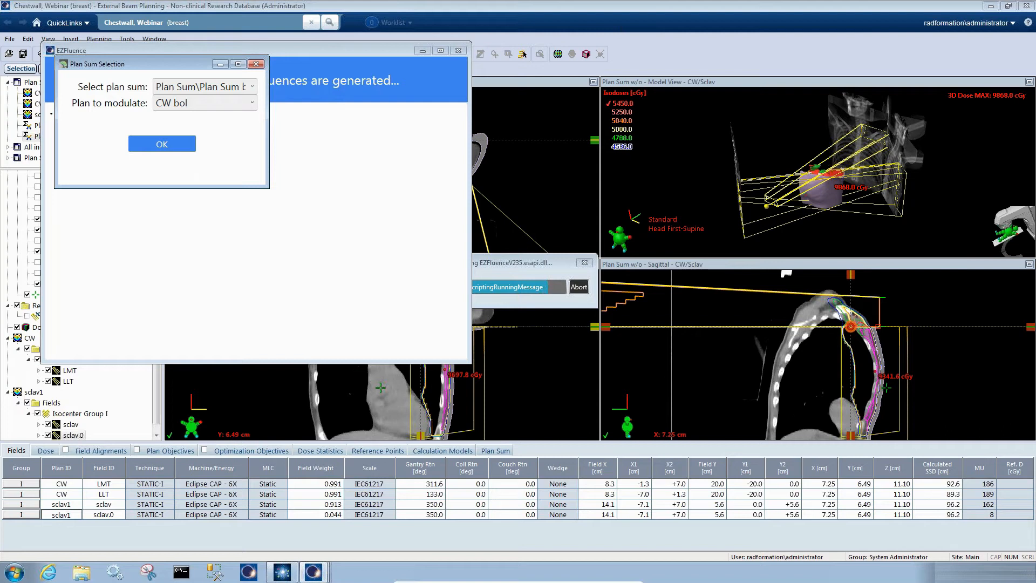
pyautogui.click(228, 89)
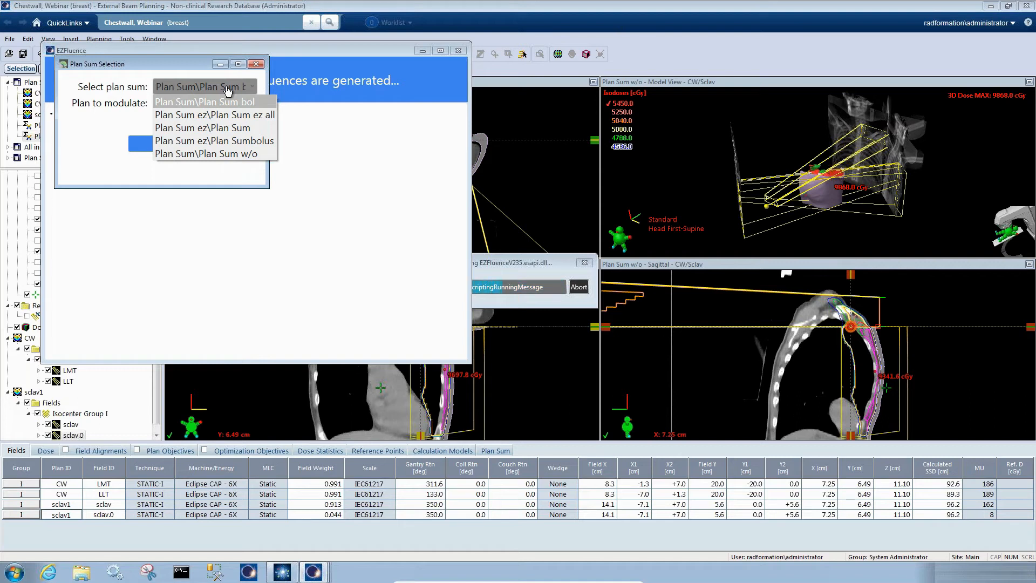
pyautogui.click(230, 153)
pyautogui.click(181, 150)
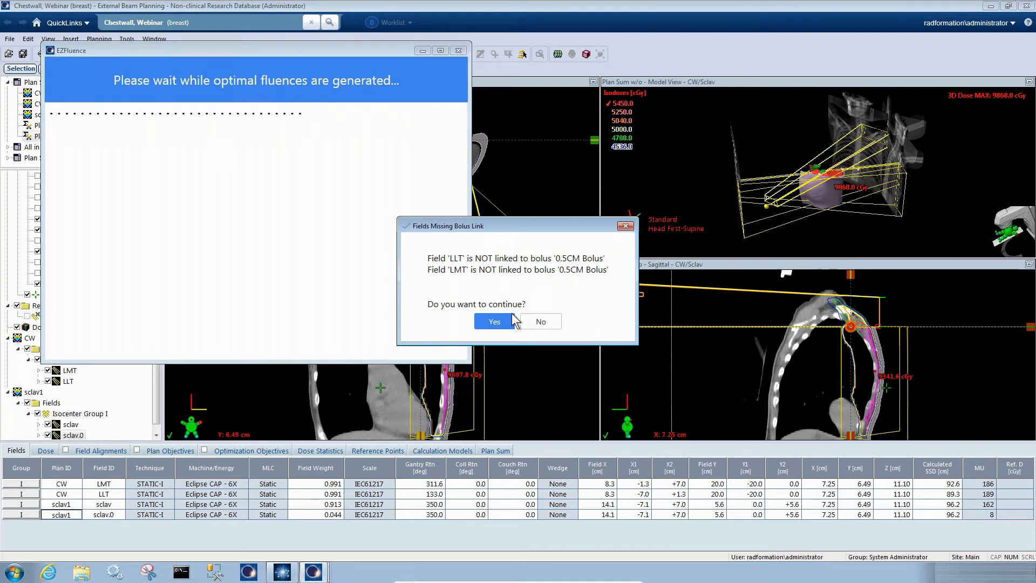
pyautogui.click(493, 322)
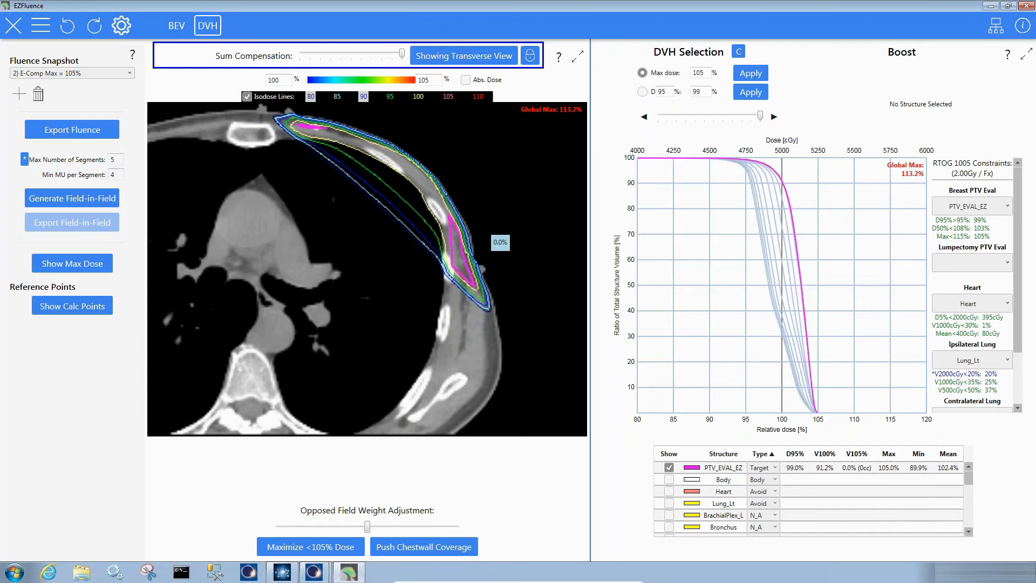
# Examine the generated isodoses on the transverse slices across the chest wall and supraclavicular junction.
pyautogui.scroll(3, 511, 260)
pyautogui.scroll(6, 393, 276)
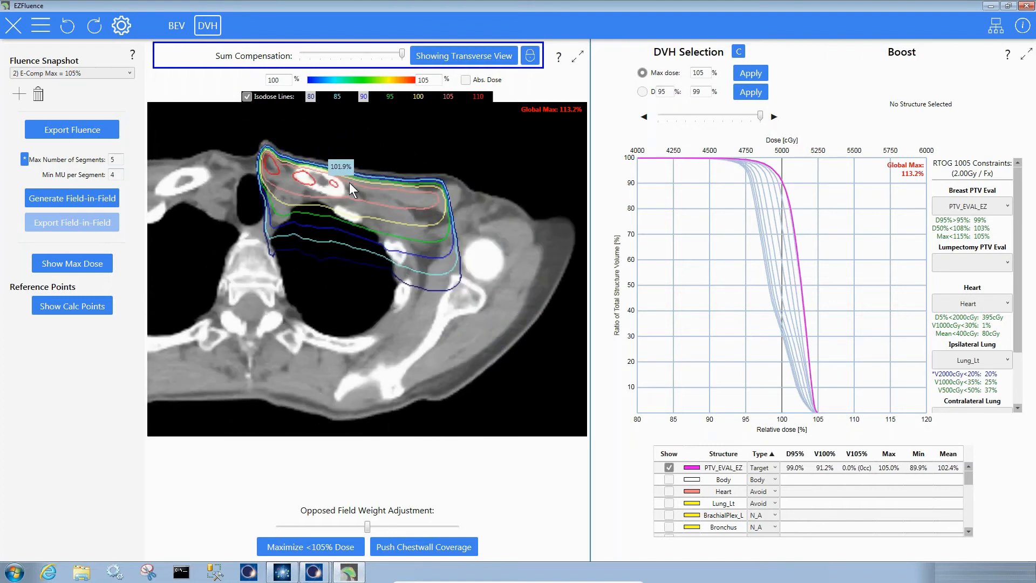
pyautogui.scroll(-4, 377, 219)
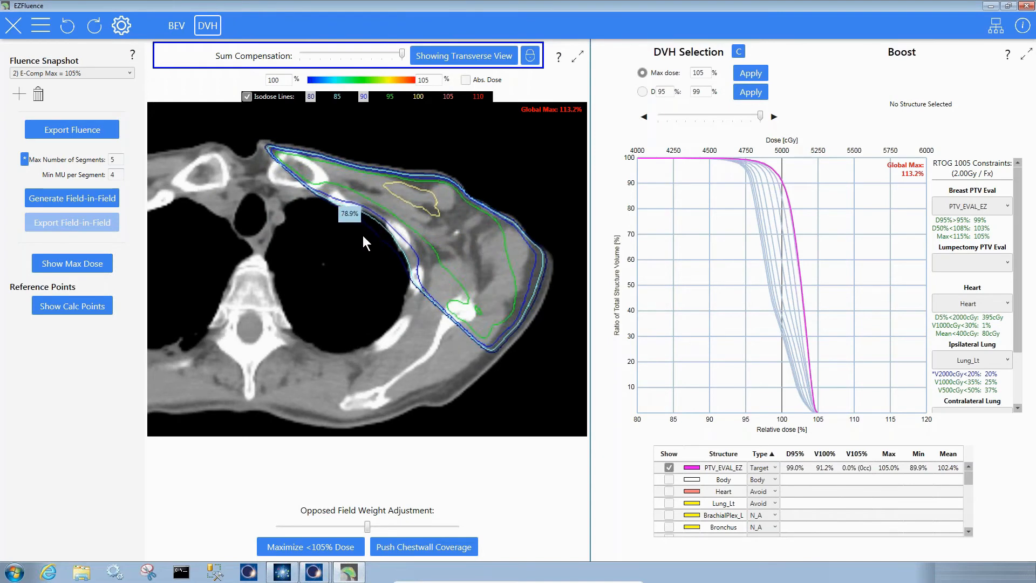
pyautogui.scroll(3, 421, 222)
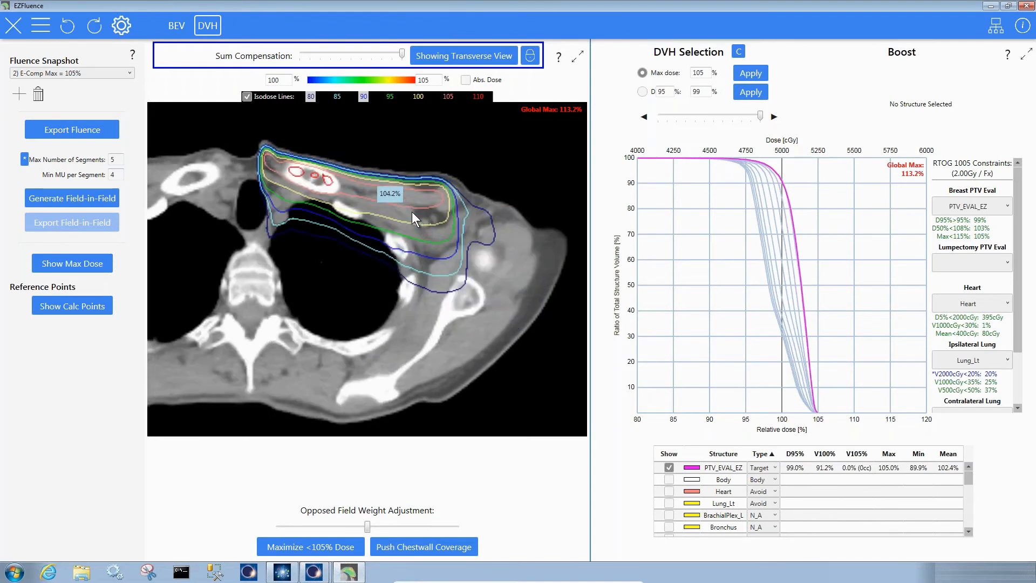
# Display the LMT field in the beam's eye view with the max dose map in place of the fluence.
pyautogui.rightClick(720, 219)
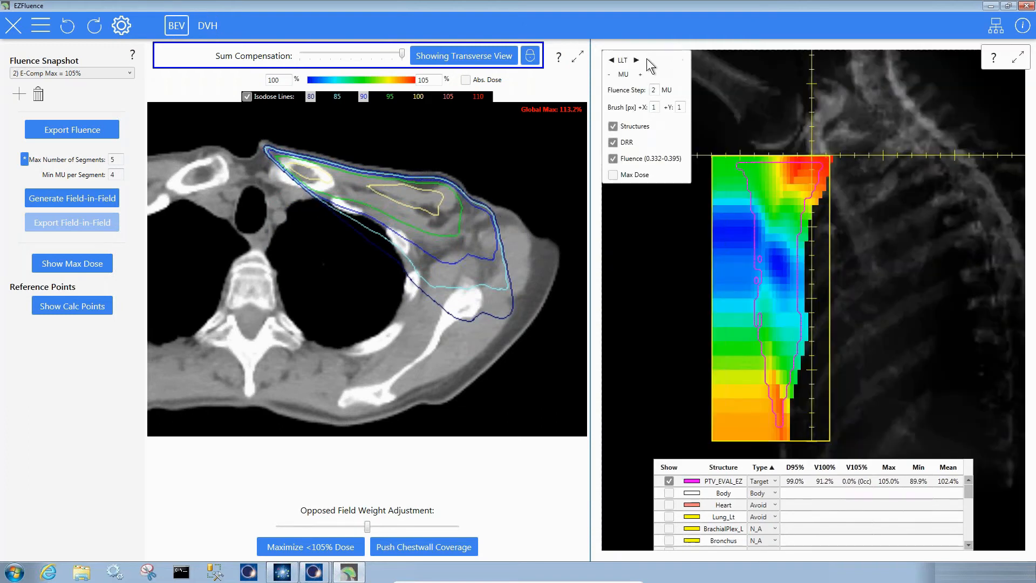
pyautogui.click(638, 61)
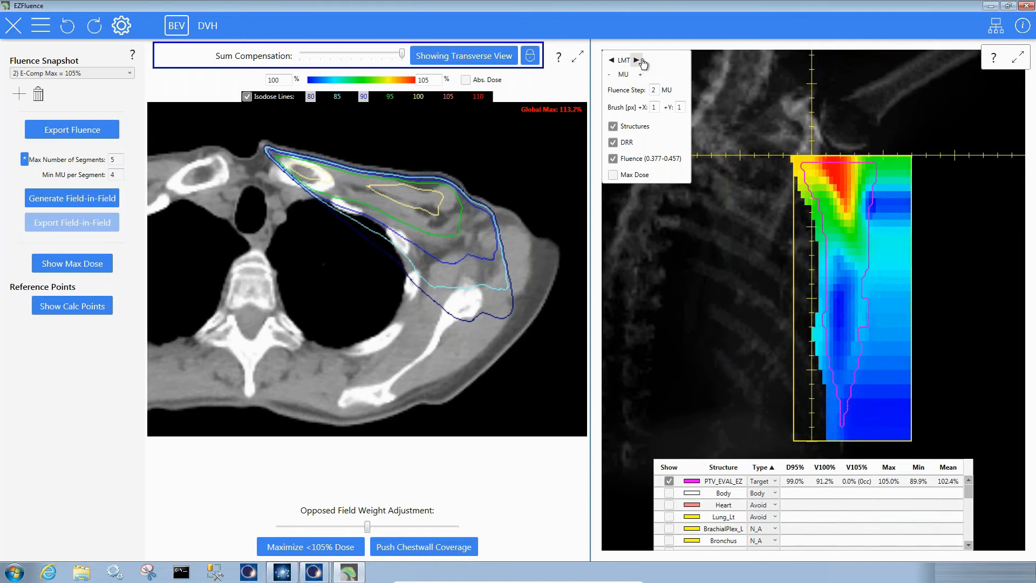
pyautogui.click(633, 174)
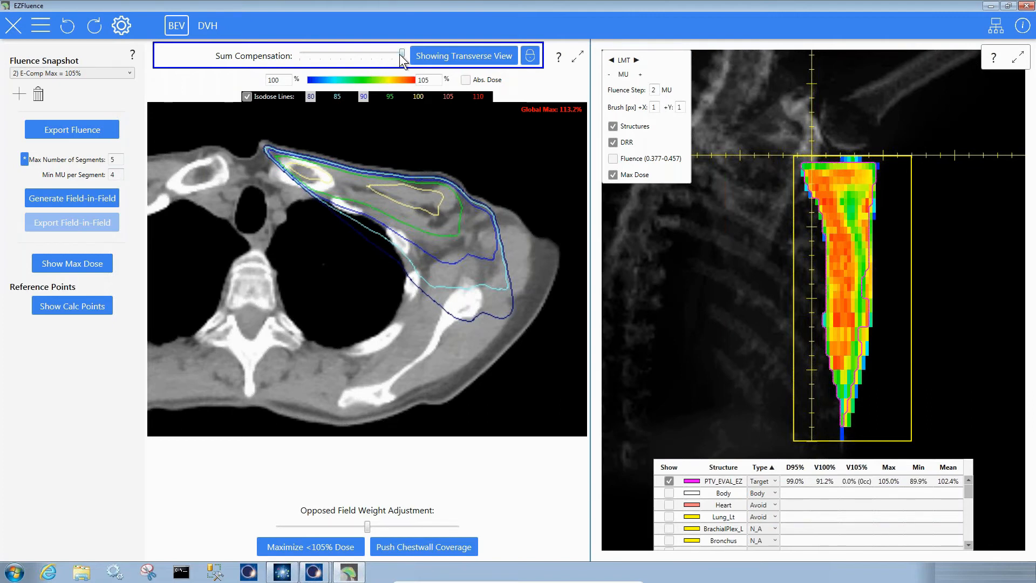
# Lower the sum compensation in stages to its minimum to compare the junction dose, and return it to the maximum.
pyautogui.moveTo(397, 54); pyautogui.dragTo(325, 40)
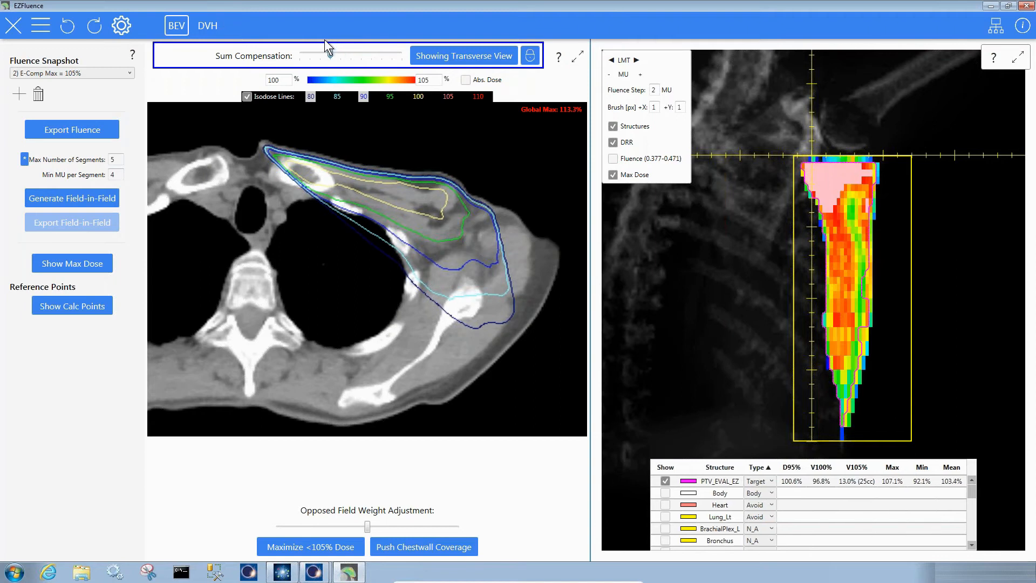
pyautogui.moveTo(325, 40); pyautogui.dragTo(286, 35)
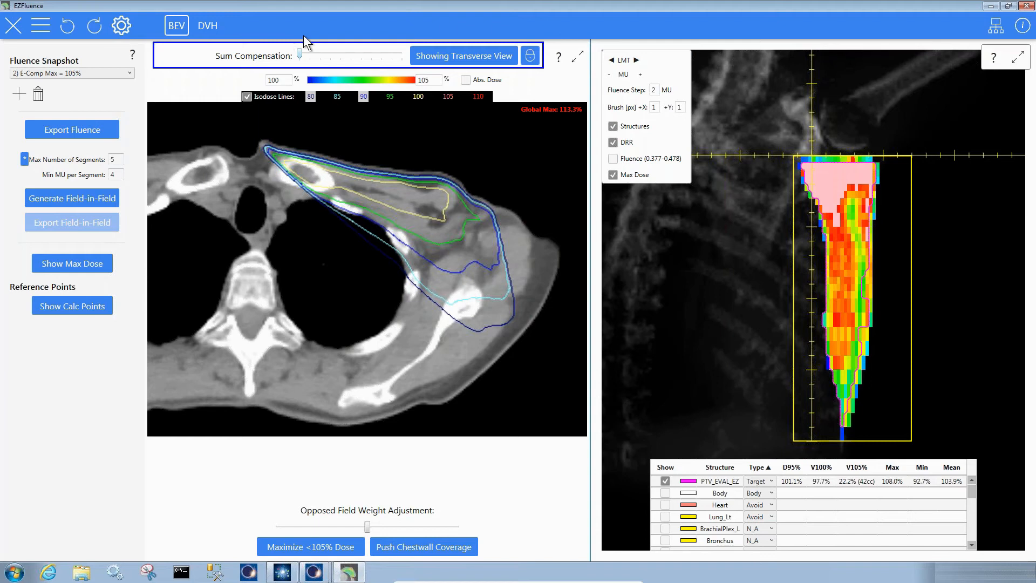
pyautogui.moveTo(300, 56); pyautogui.dragTo(402, 55)
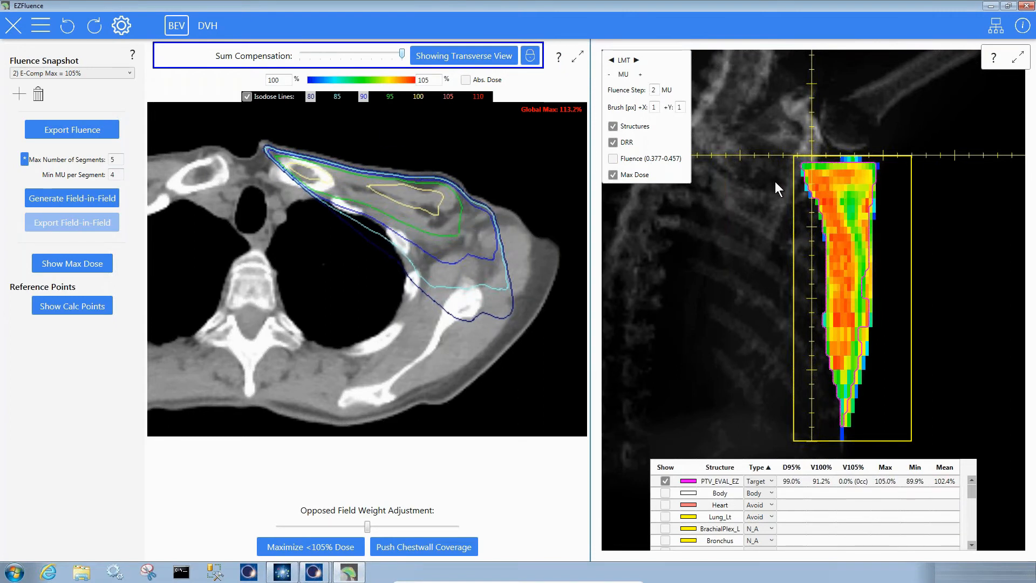
# Paint extra fluence along the superior edge of the LMT field with a 2 MU step and export the edited fluence.
pyautogui.scroll(1, 792, 170)
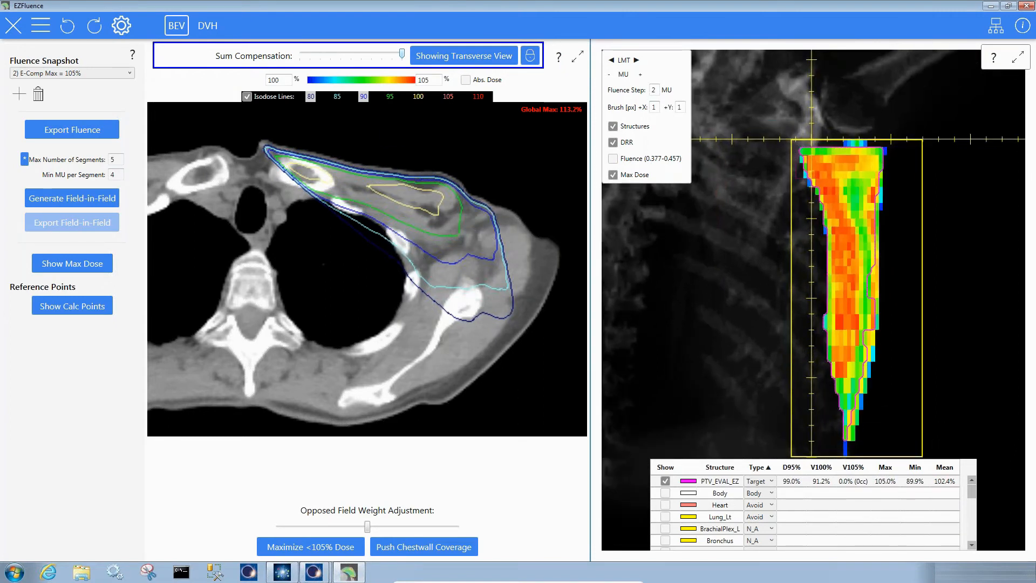
pyautogui.moveTo(800, 147); pyautogui.dragTo(884, 152)
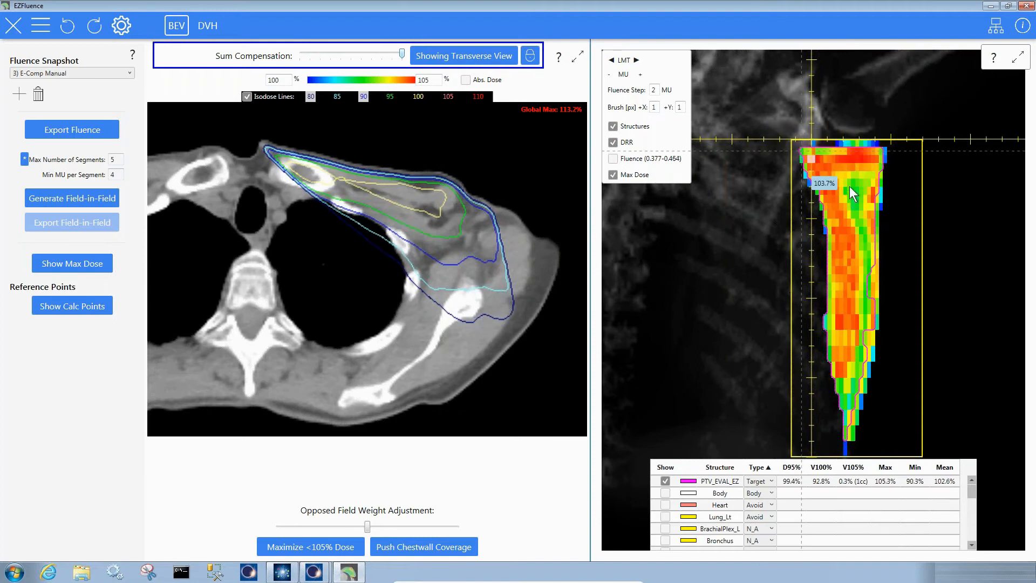
pyautogui.scroll(2, 415, 256)
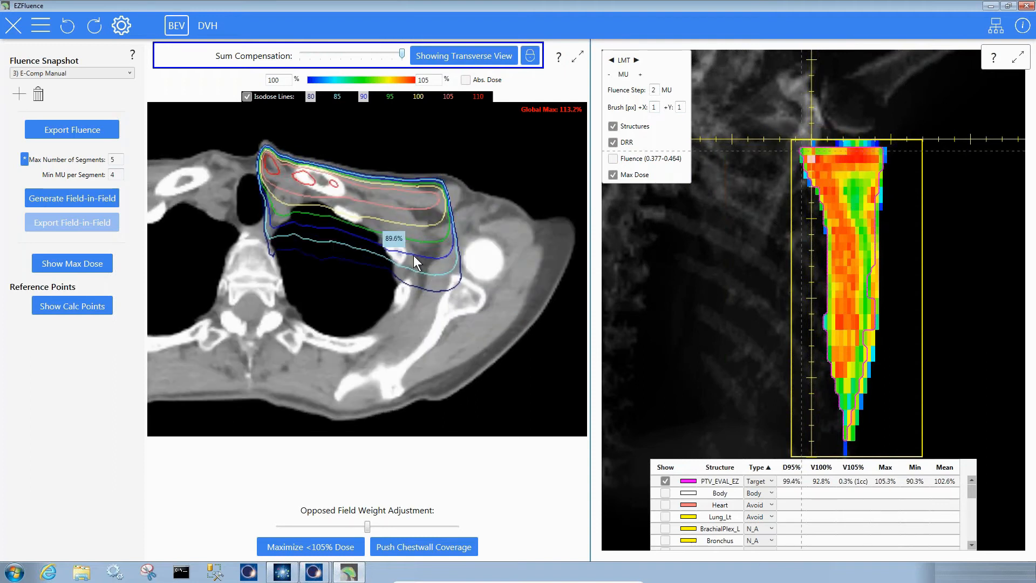
pyautogui.click(106, 205)
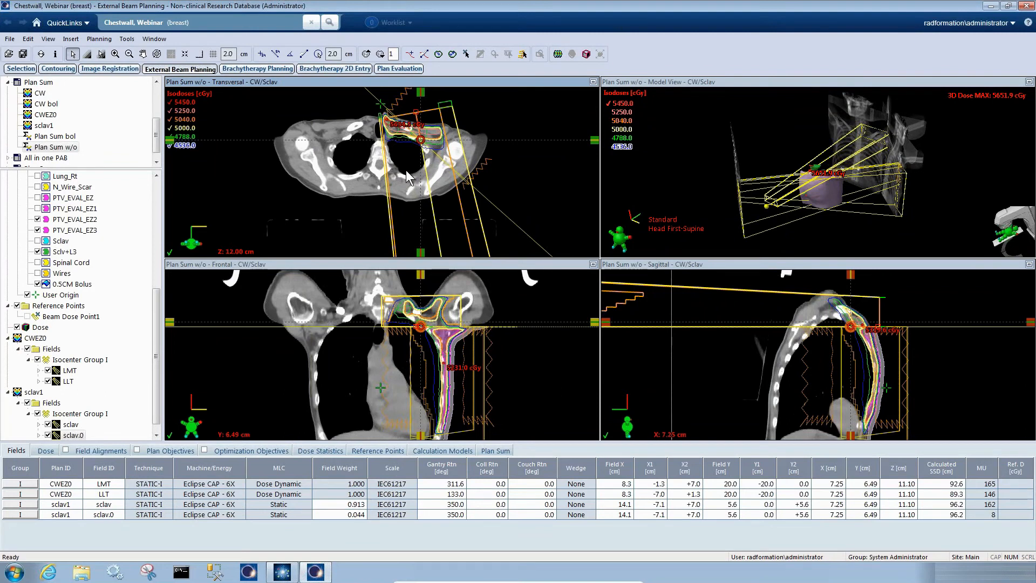
# Examine the Plan Sum w/o isodoses on the transverse slices in the supraclavicular region.
pyautogui.scroll(1, 406, 170)
pyautogui.scroll(-3, 408, 174)
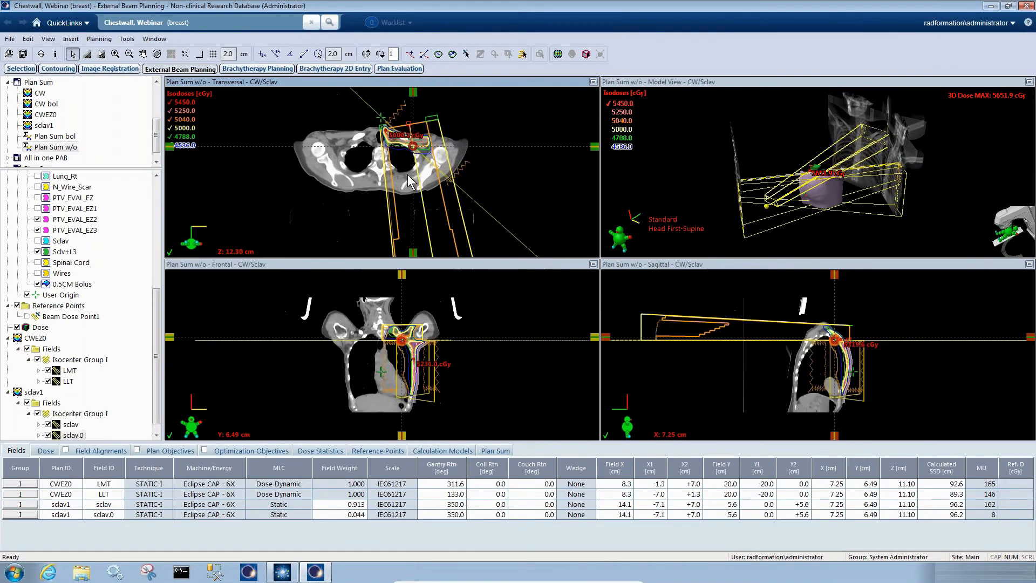
pyautogui.scroll(3, 409, 181)
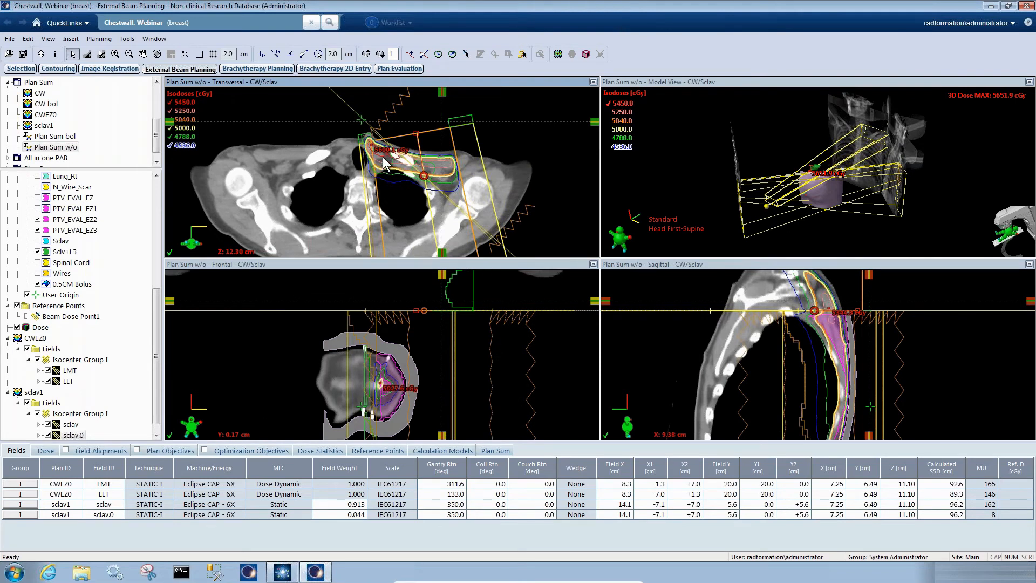
# Create a field in field from sclav with Middle MLC fit and Center closed leaves, and move its X1 leaves inward over the hot area.
pyautogui.rightClick(71, 425)
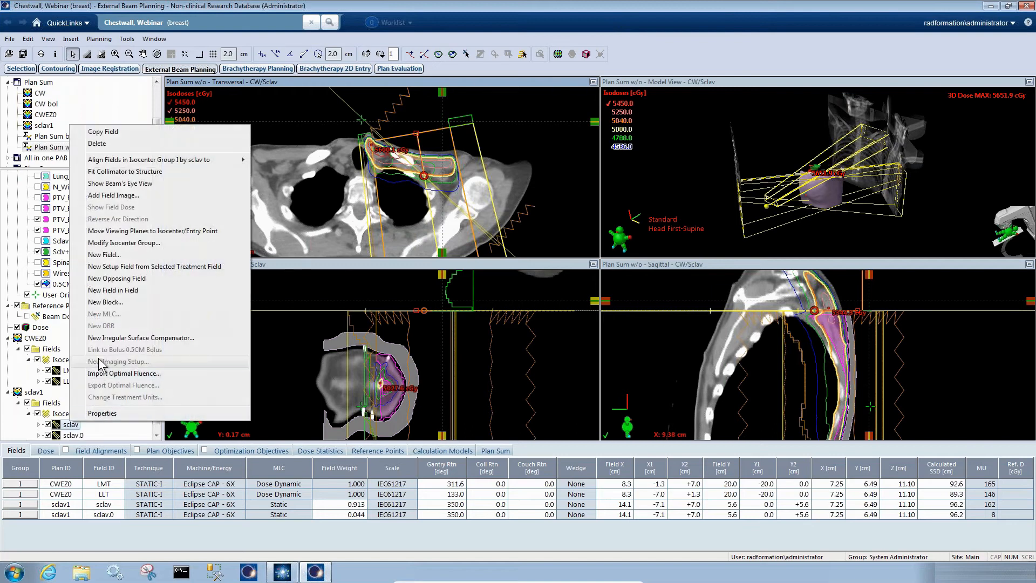
pyautogui.click(113, 290)
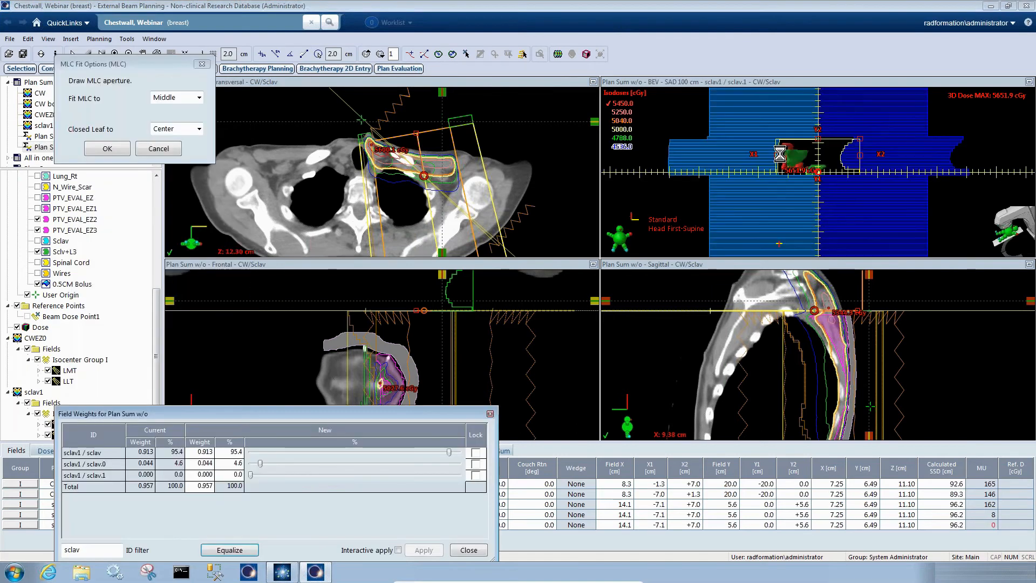
pyautogui.click(98, 149)
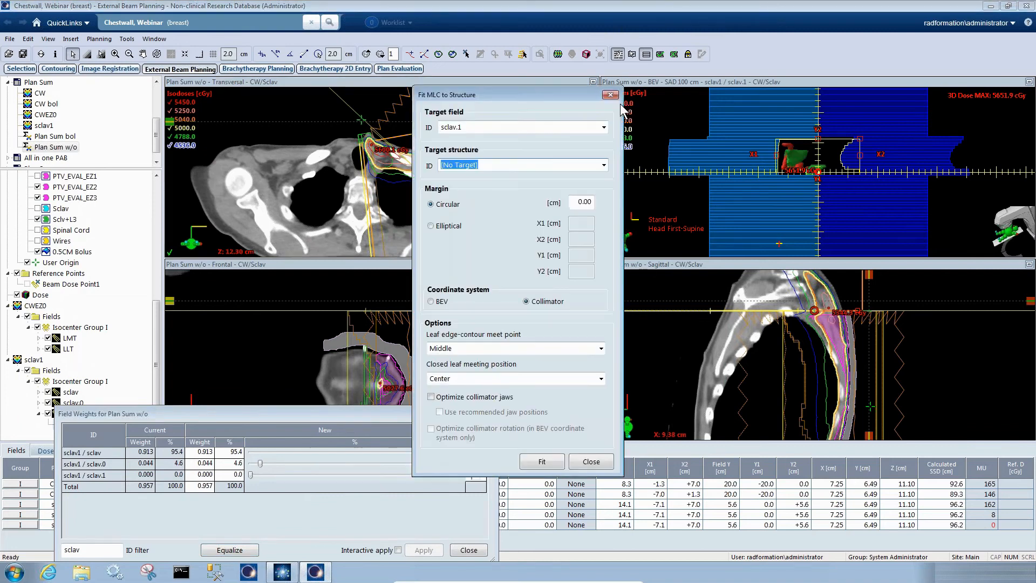
pyautogui.click(610, 95)
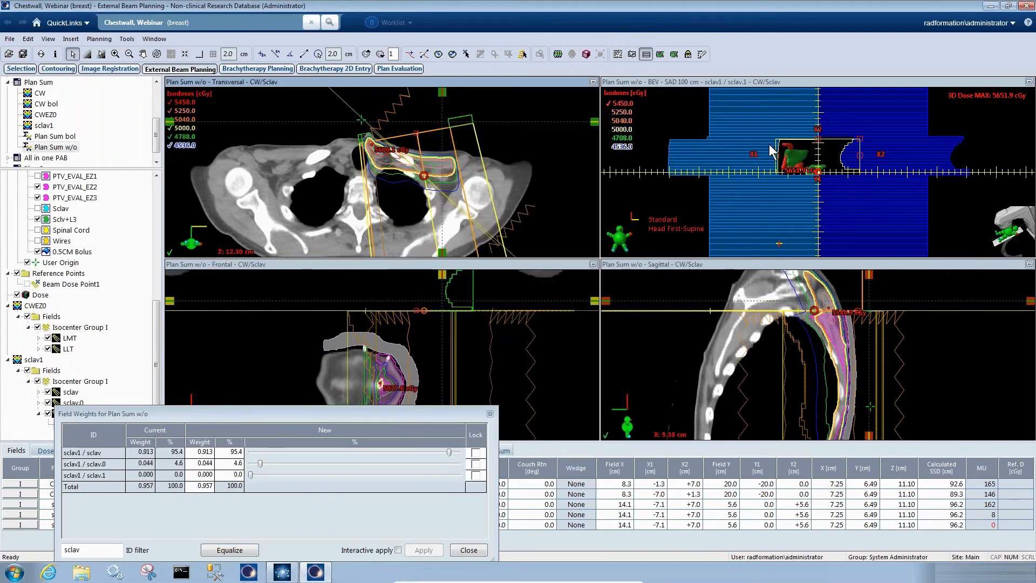
pyautogui.click(633, 54)
pyautogui.moveTo(758, 165); pyautogui.dragTo(768, 157)
# Set the sclav.1 field weight to 3%, lock the sclav.0 and sclav.1 weights, and apply the weighting.
pyautogui.doubleClick(238, 475)
pyautogui.write('3')
pyautogui.click(475, 464)
pyautogui.click(476, 475)
pyautogui.click(417, 550)
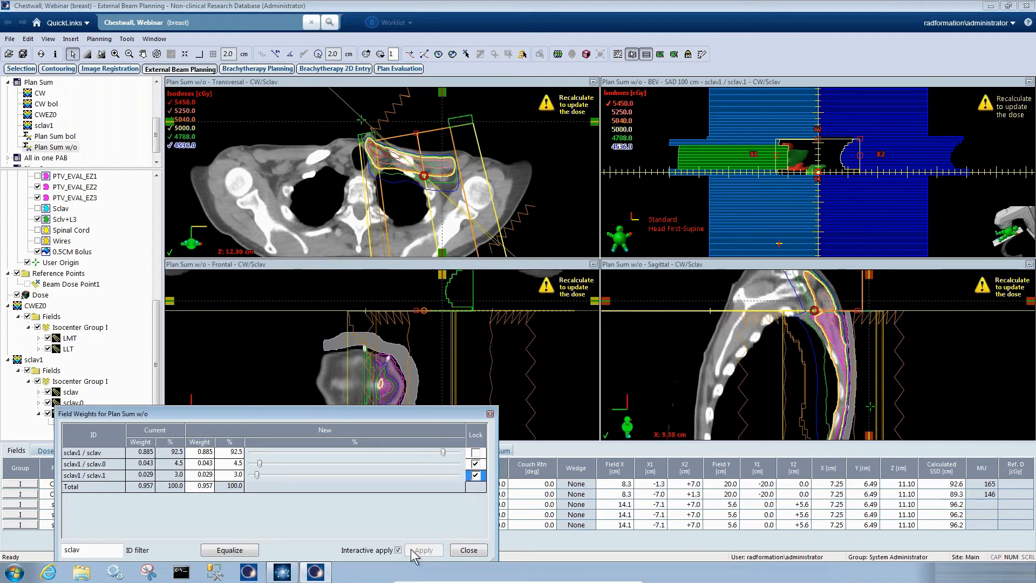
pyautogui.click(490, 413)
# Recalculate the Plan Sum w/o dose, dismiss the calculation warnings and check the isodoses on the slices near the junction.
pyautogui.click(438, 53)
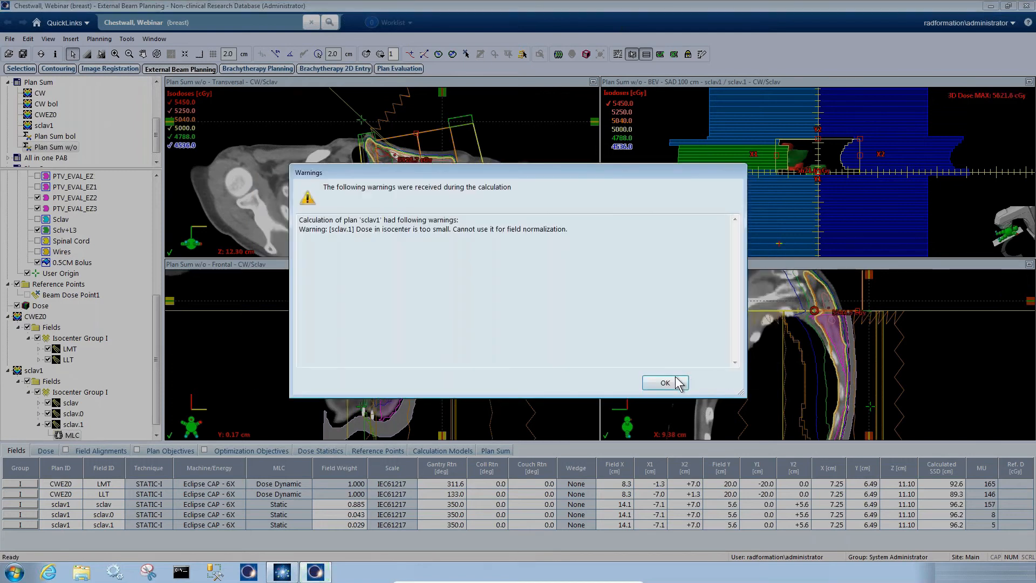
pyautogui.click(665, 383)
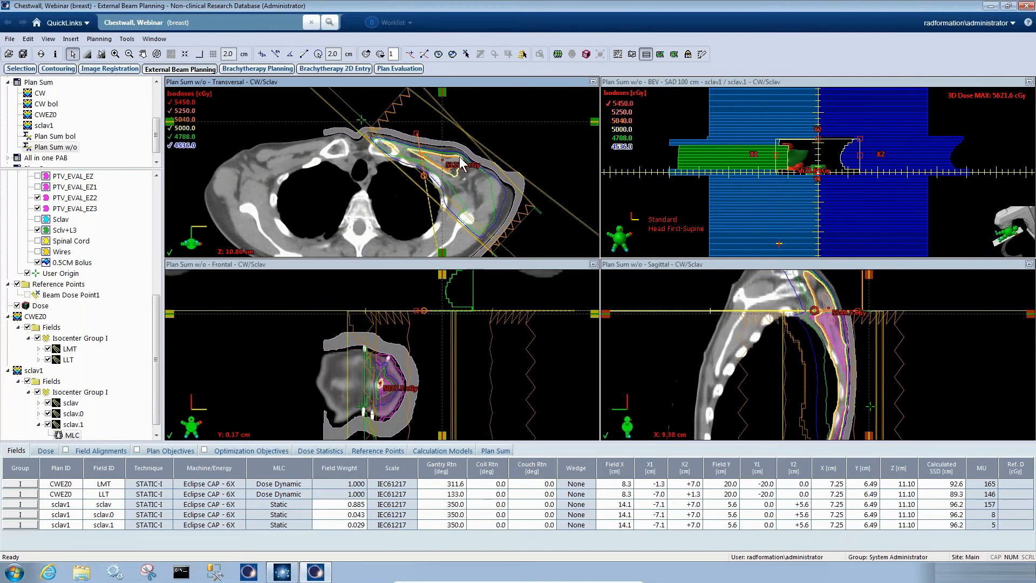
pyautogui.scroll(2, 433, 173)
pyautogui.scroll(-2, 433, 173)
# Review the dose prescriptions of Plan Sum w/o and display Plan Sum bol.
pyautogui.click(46, 451)
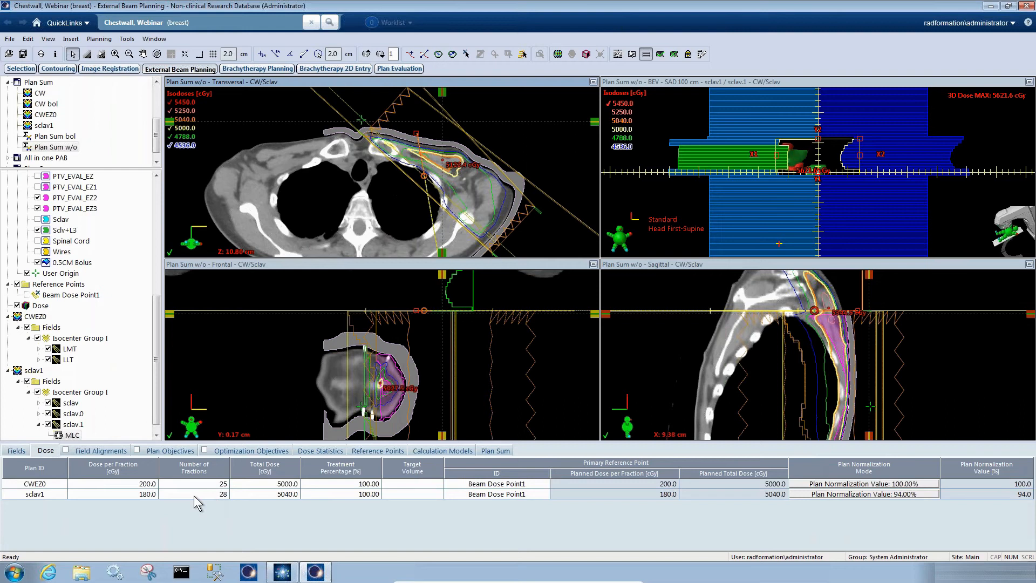
pyautogui.click(66, 137)
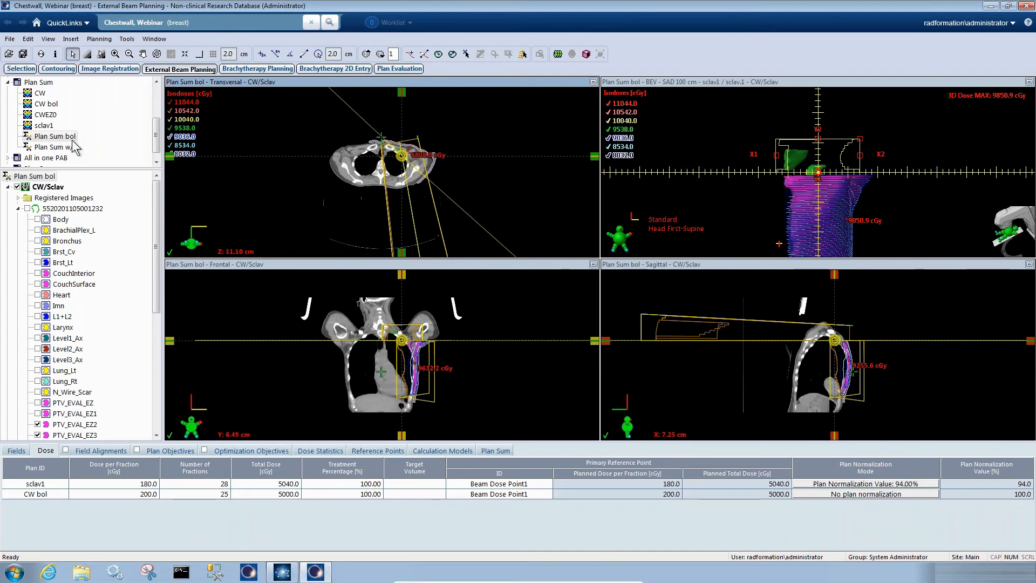
pyautogui.press('F5')
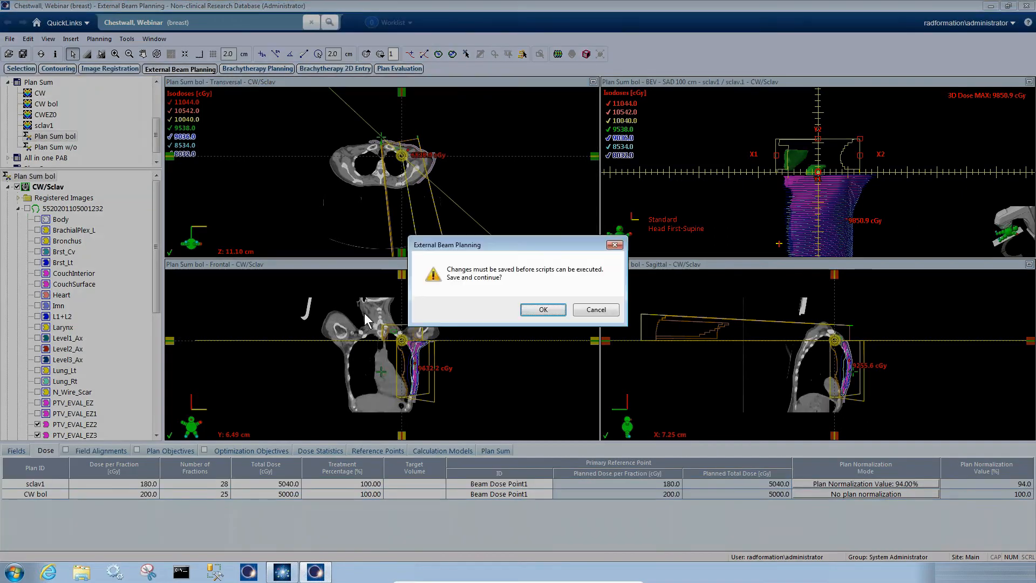
pyautogui.click(541, 312)
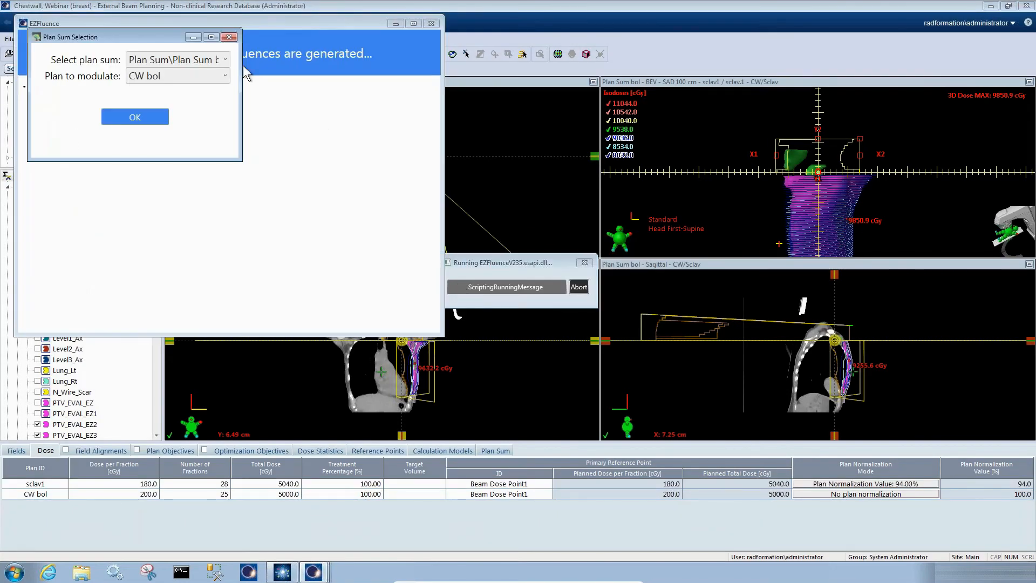
pyautogui.click(227, 60)
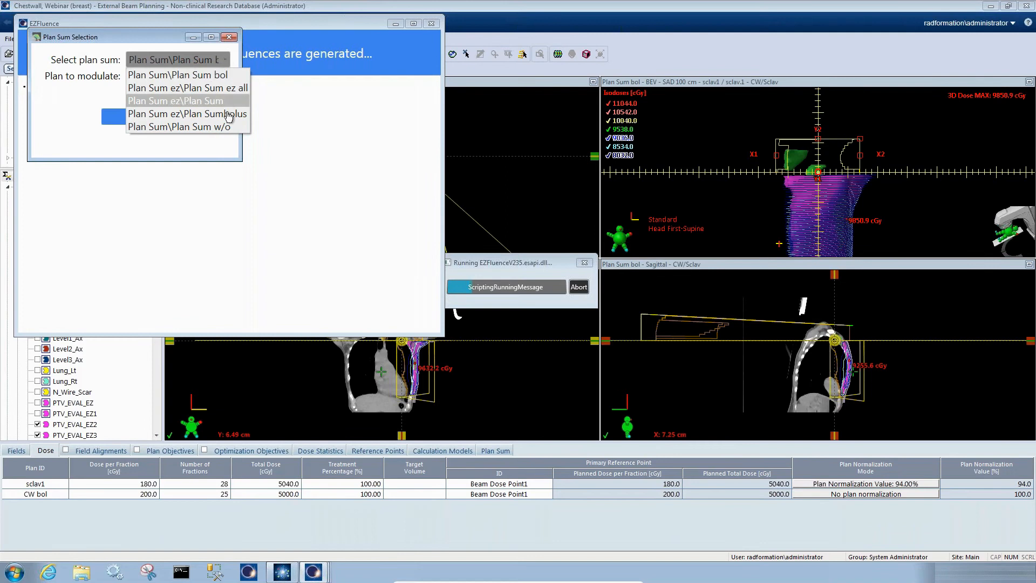
pyautogui.click(221, 75)
pyautogui.click(233, 37)
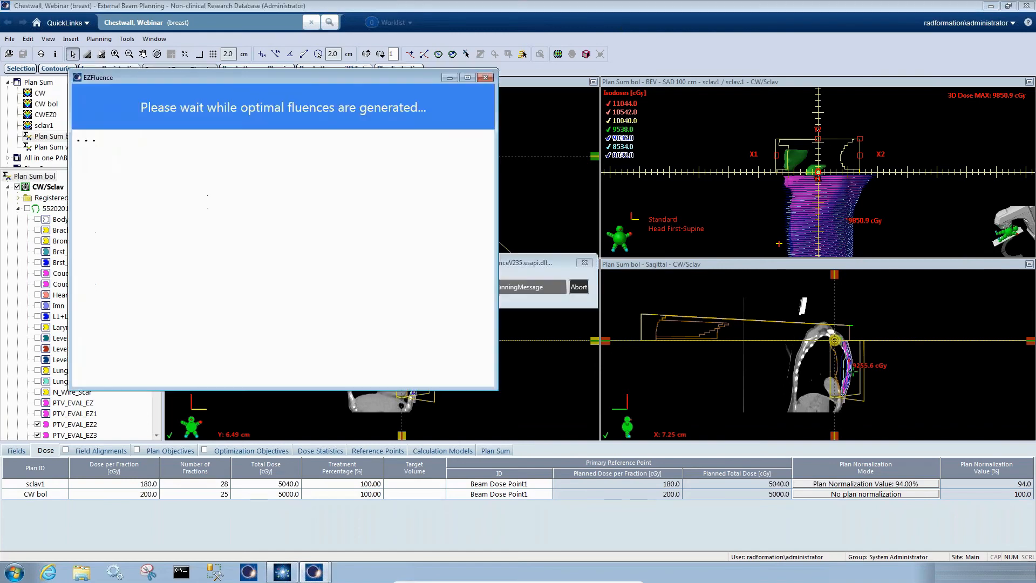
# Generate EZFluence fluences for Plan Sum bol with CW bol as the plan to modulate, and examine the transverse isodoses.
pyautogui.click(233, 114)
pyautogui.click(234, 129)
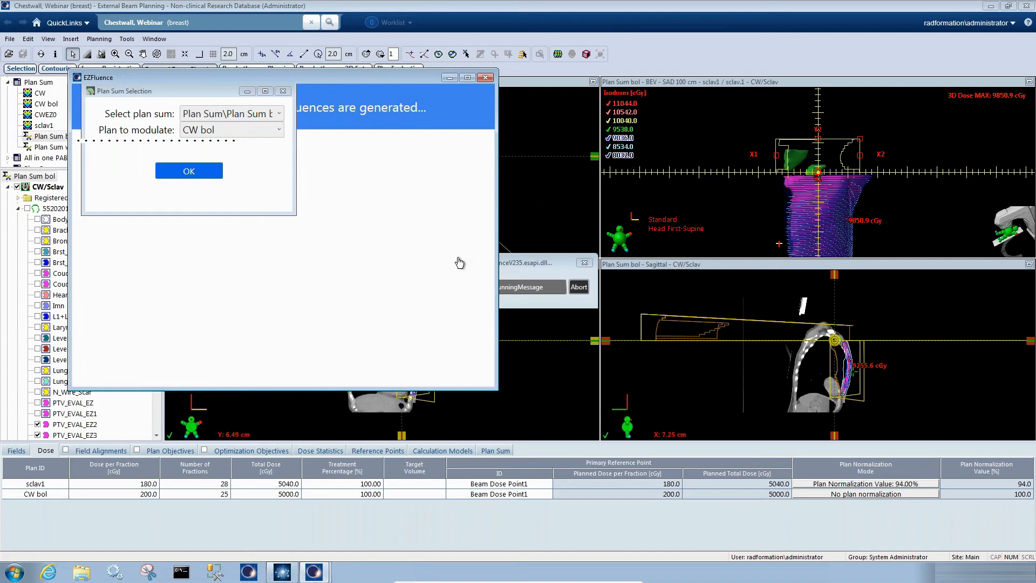
pyautogui.press('Return')
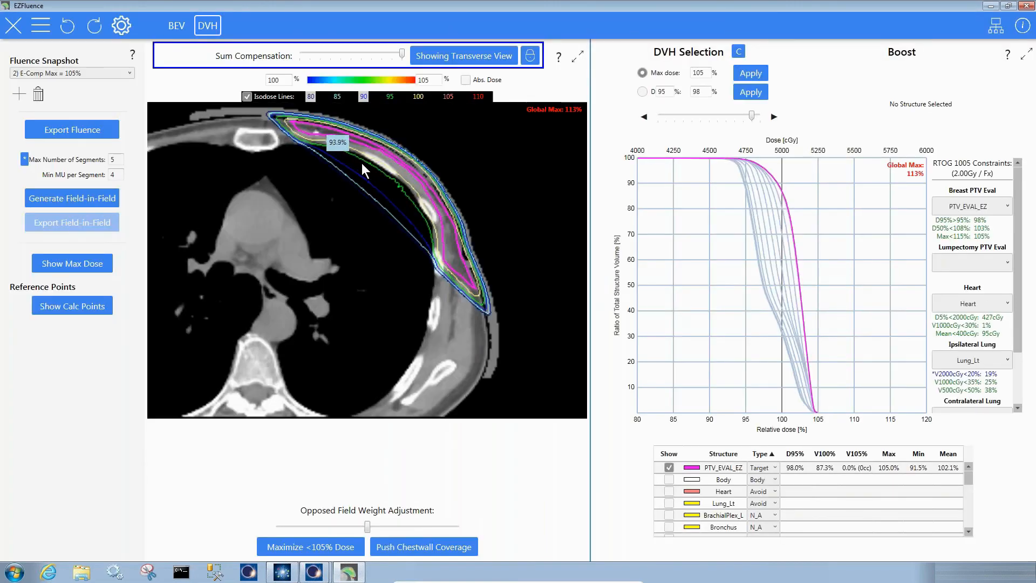
pyautogui.scroll(6, 384, 248)
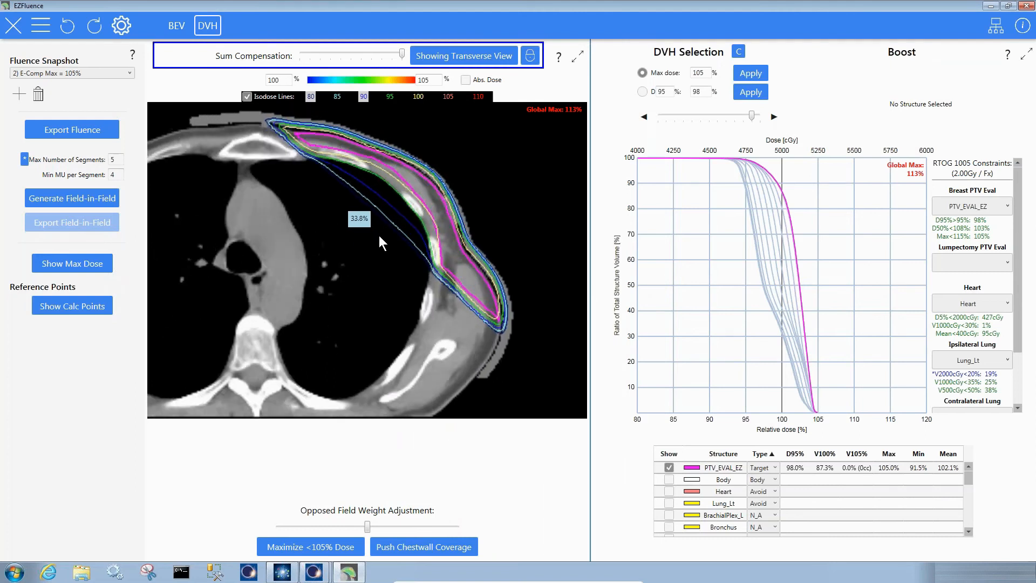
# Examine the EZFluence isodoses on neighbouring transverse slices, and view the chest wall anatomy of Plan Sum bol up close.
pyautogui.scroll(3, 416, 195)
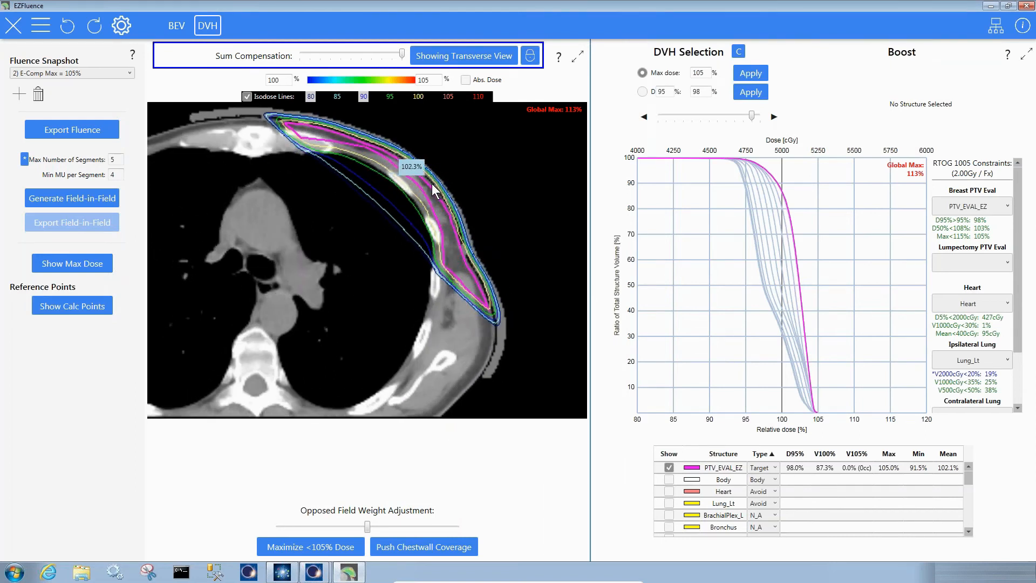
pyautogui.scroll(1, 430, 175)
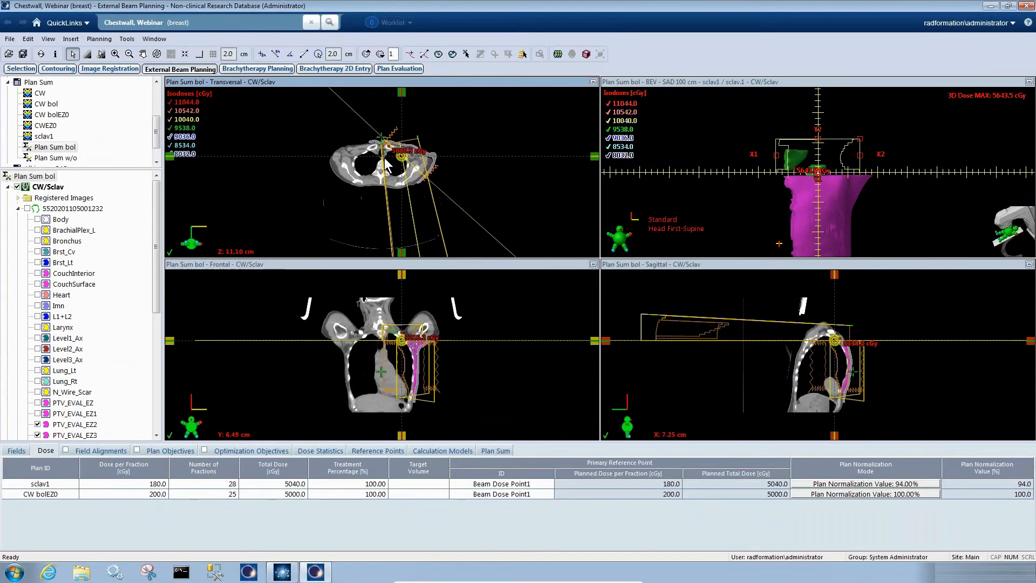
pyautogui.scroll(1, 421, 161)
pyautogui.moveTo(434, 164); pyautogui.dragTo(432, 201)
pyautogui.scroll(4, 432, 201)
pyautogui.scroll(-2, 432, 200)
pyautogui.scroll(-3, 432, 199)
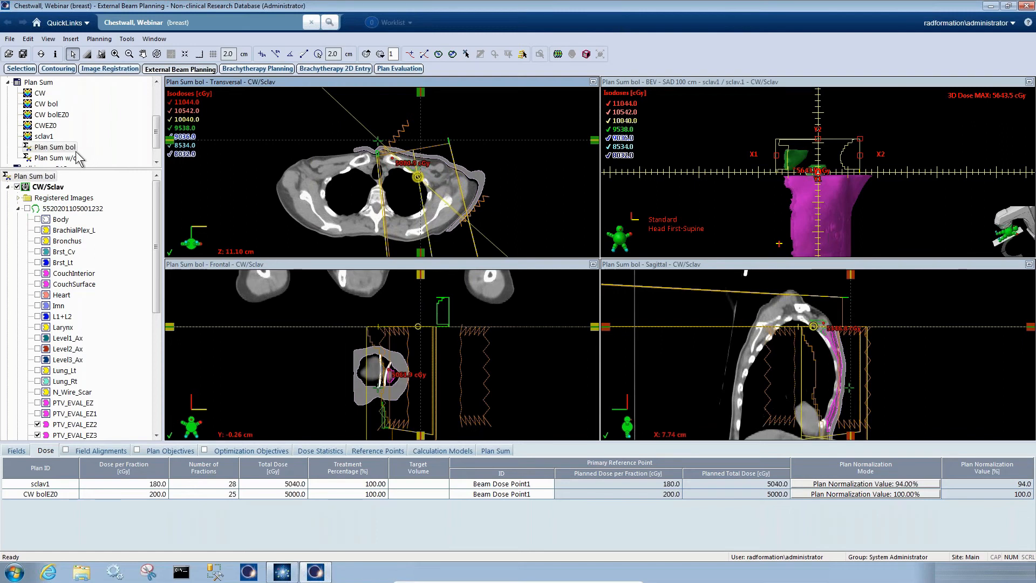
# Start a new plan sum with the ID Plan Sum ev and enlarge its plan list.
pyautogui.click(70, 39)
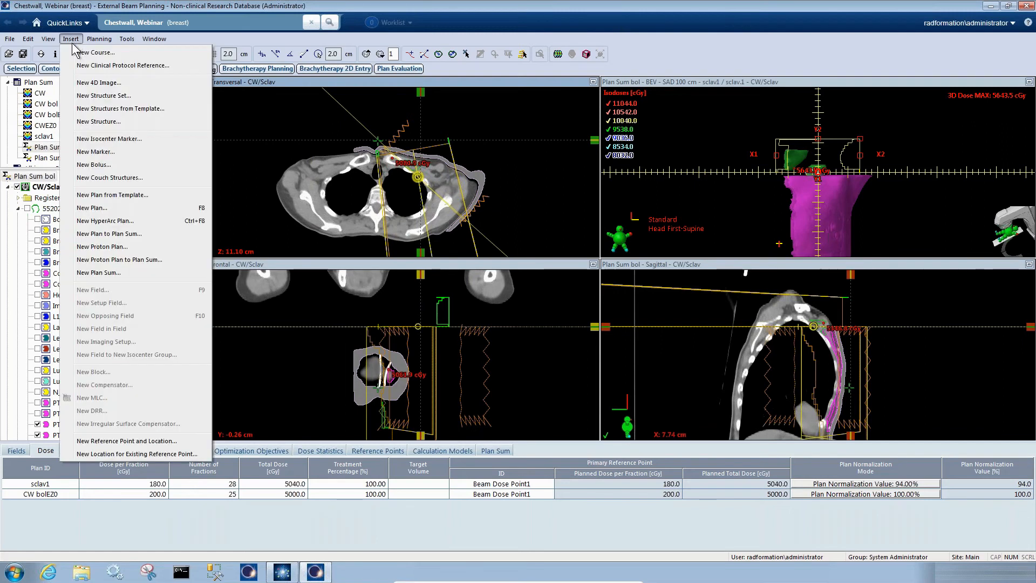
pyautogui.click(115, 272)
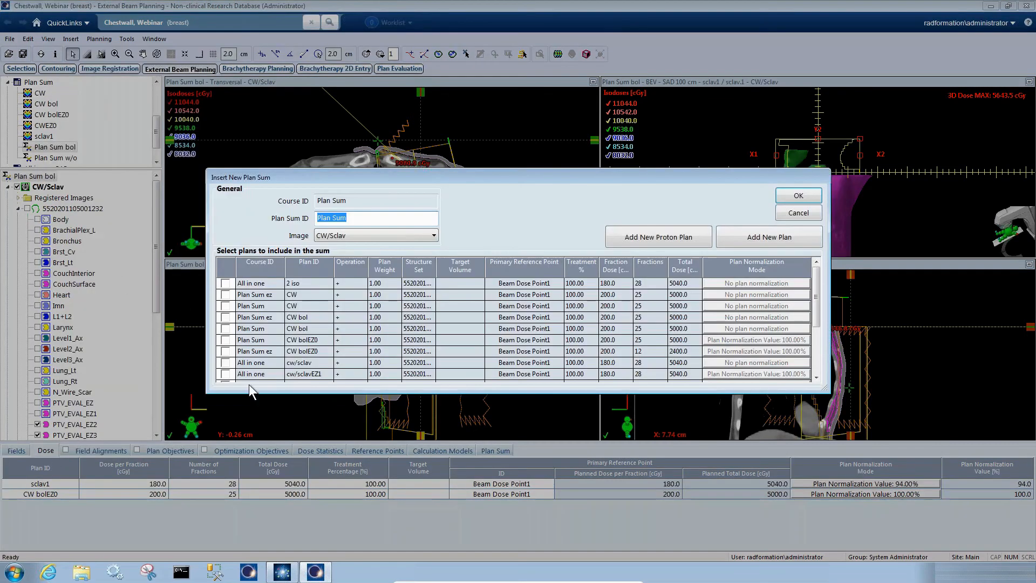
pyautogui.moveTo(276, 395); pyautogui.dragTo(275, 418)
pyautogui.click(355, 218)
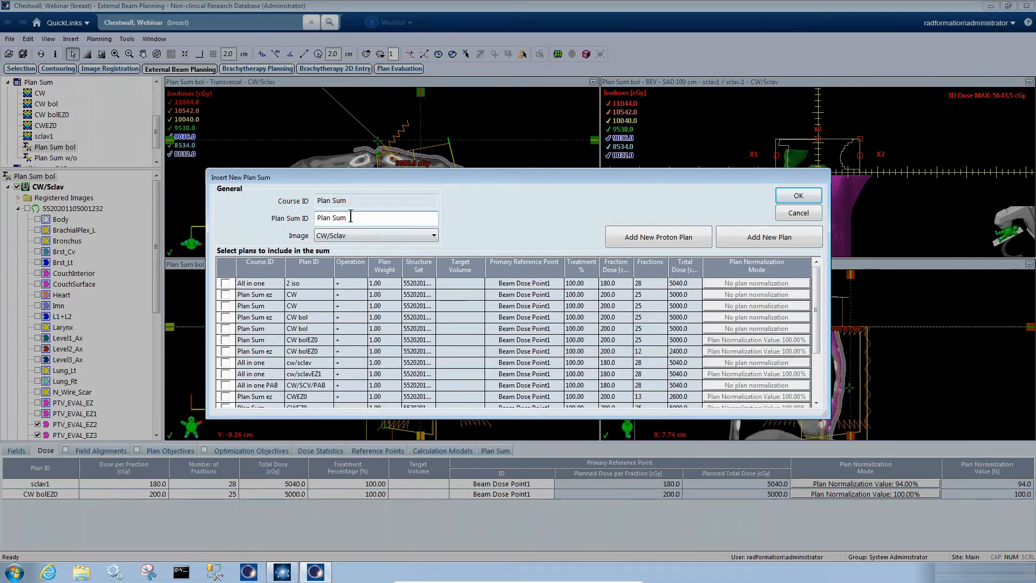
pyautogui.write('ev')
pyautogui.moveTo(336, 417); pyautogui.dragTo(336, 445)
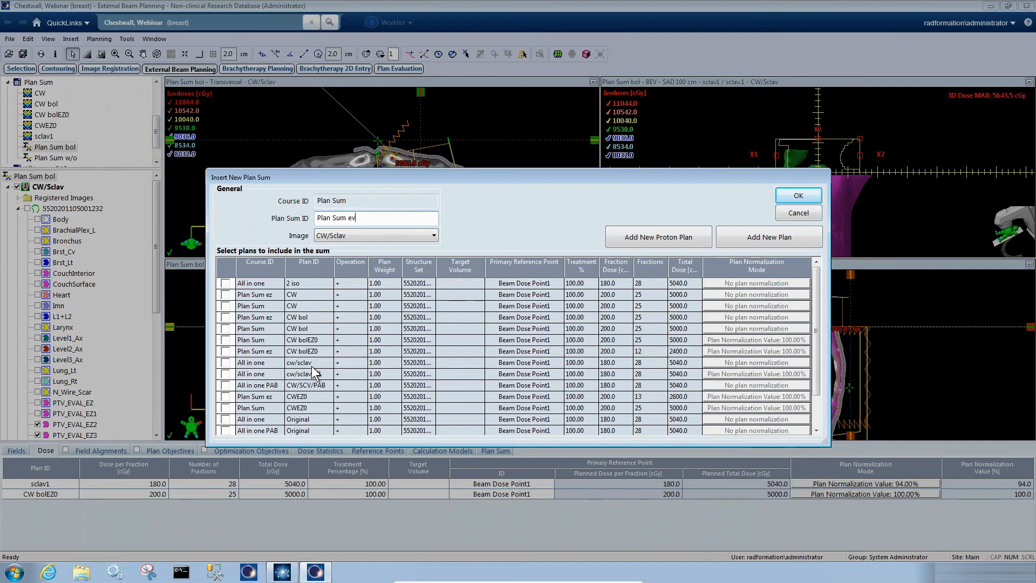
# Include CW bolEZ0, CW bol and sclav1 from the Plan Sum course in the new sum, leaving out CWEZ0 from Plan Sum ez.
pyautogui.click(225, 340)
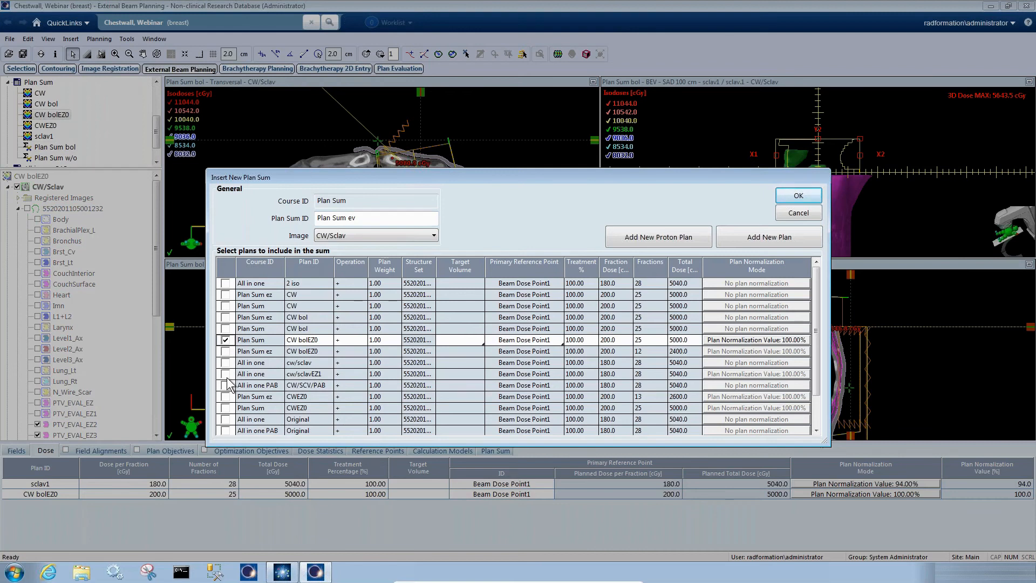
pyautogui.click(226, 397)
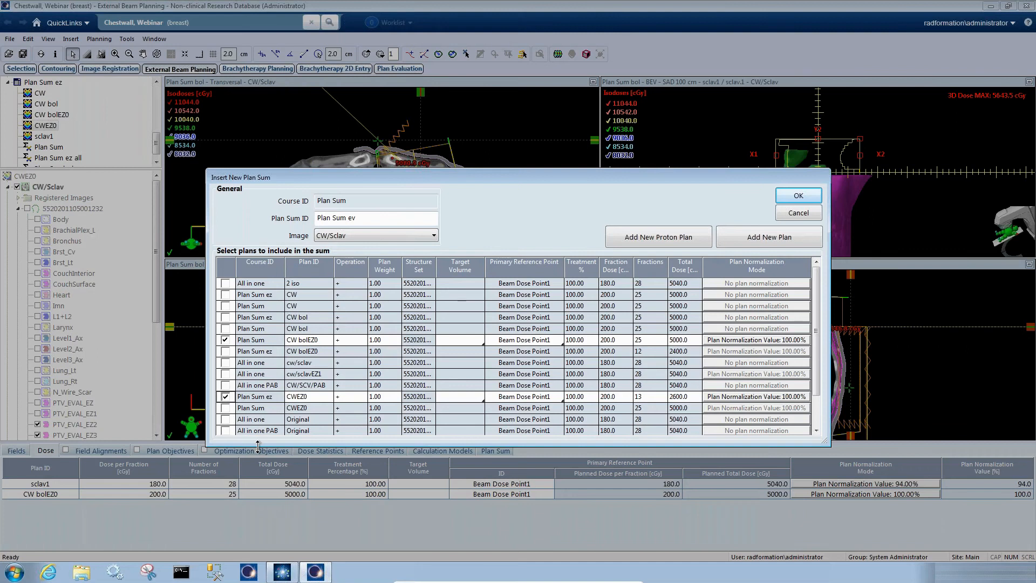
pyautogui.click(225, 397)
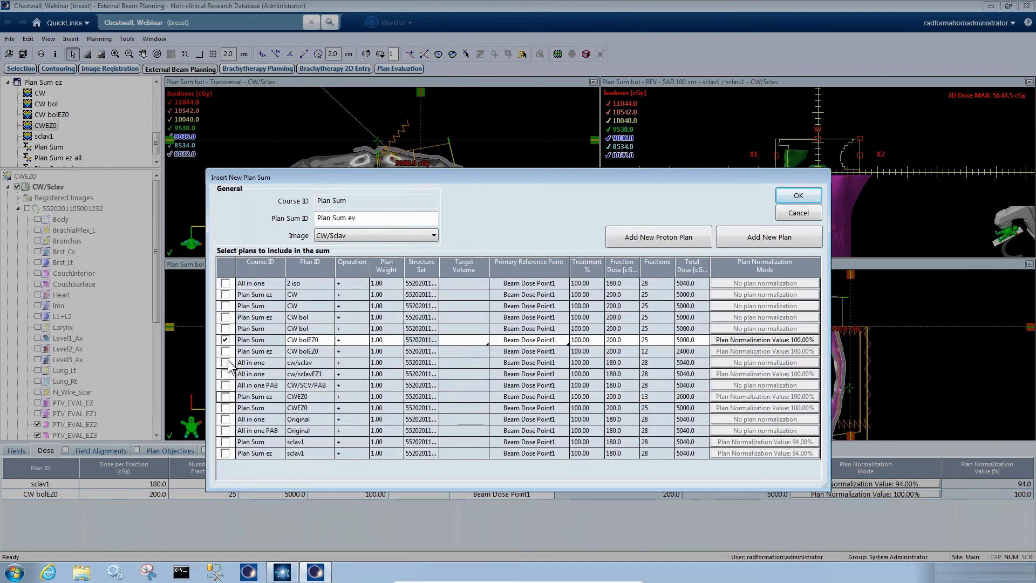
pyautogui.click(225, 328)
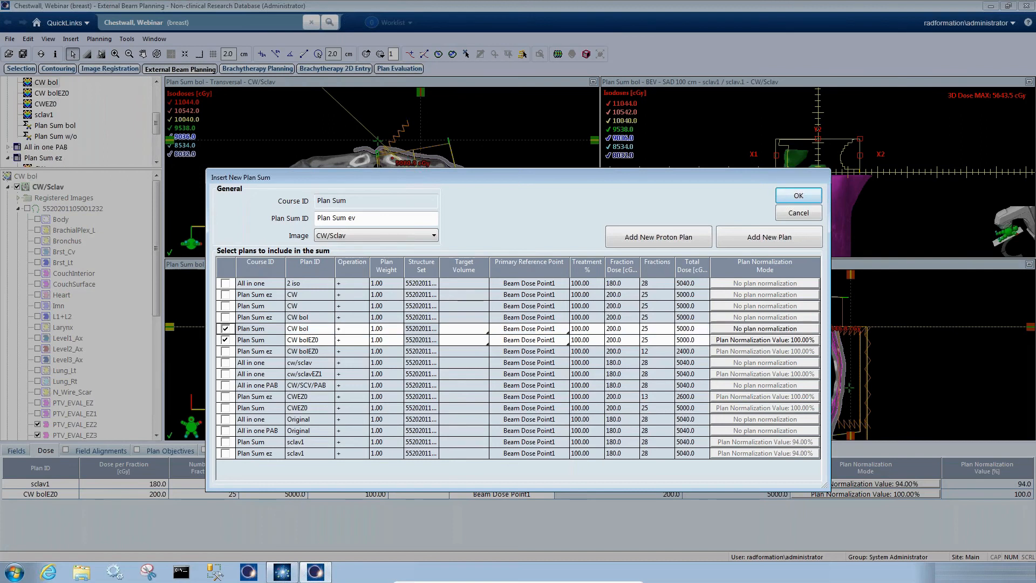
pyautogui.click(227, 442)
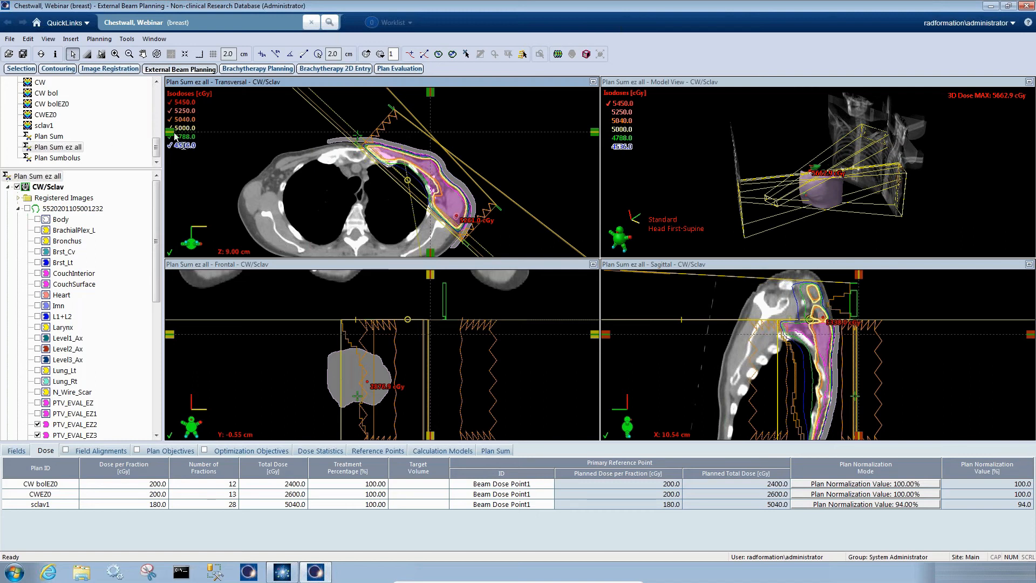
# Open the 2 iso plan from the All in one course and display its field alignment rules.
pyautogui.moveTo(157, 146); pyautogui.dragTo(157, 96)
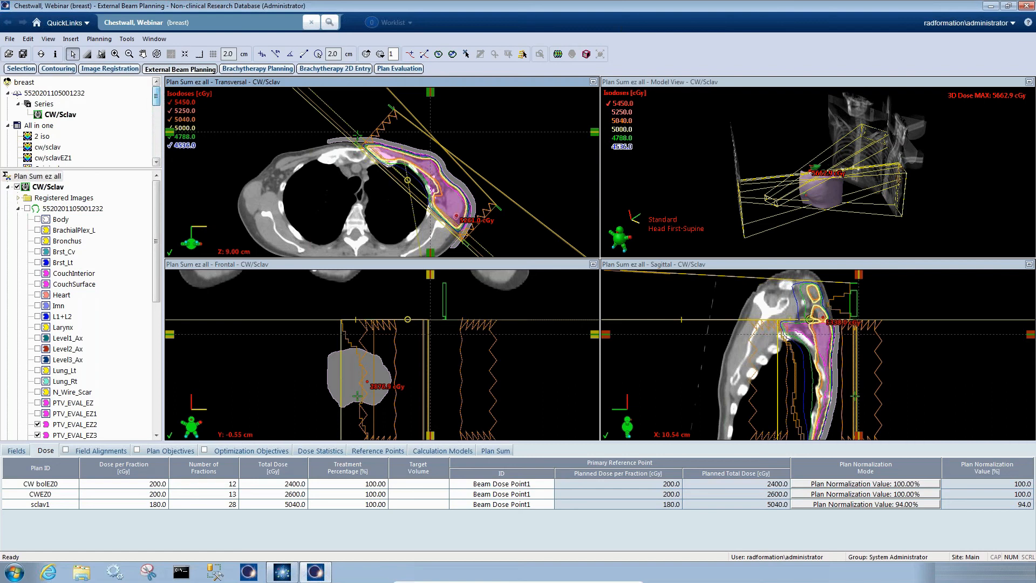
pyautogui.doubleClick(42, 136)
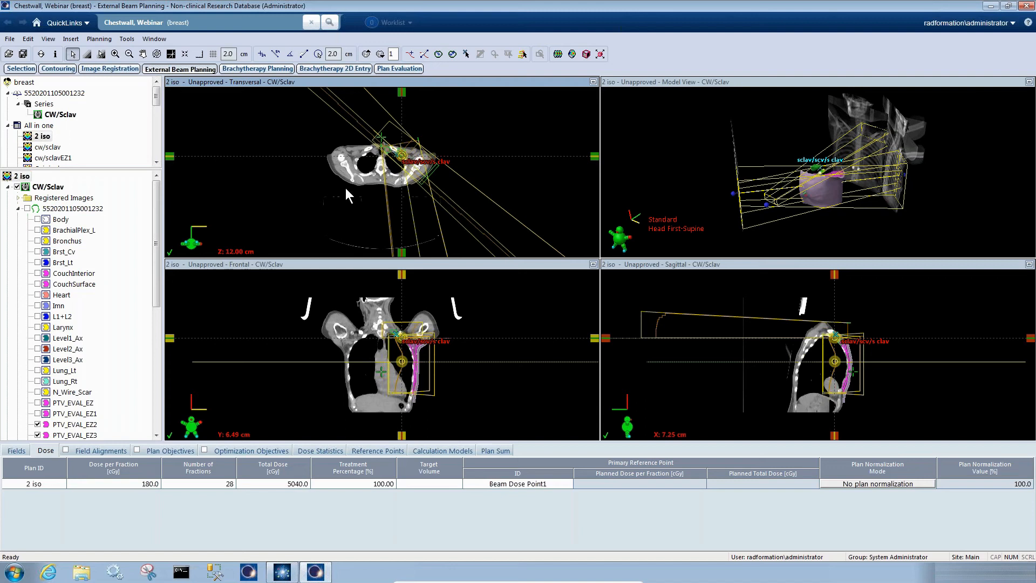
pyautogui.click(115, 451)
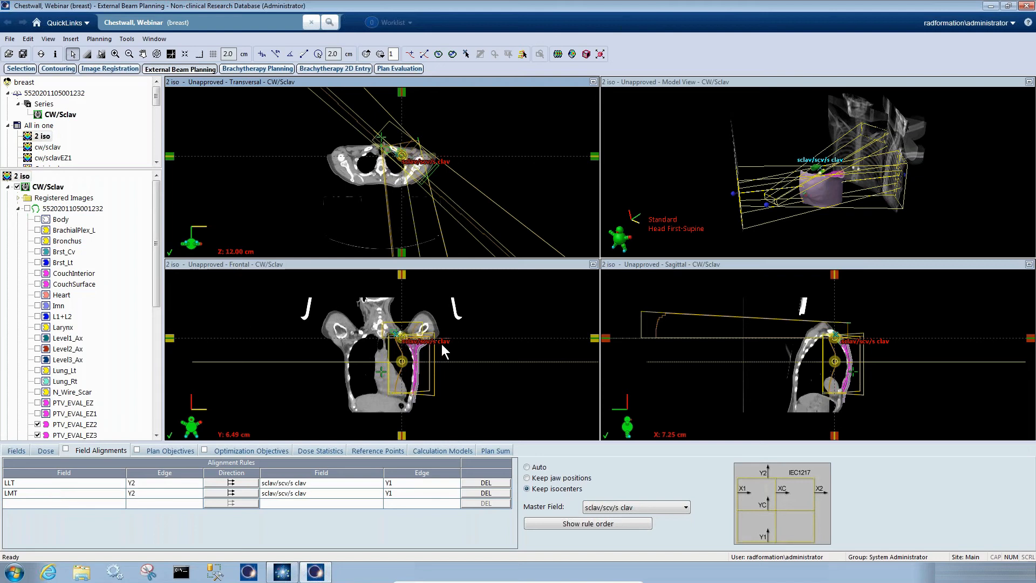
# Examine the junction between the tangents and the supraclavicular field in an enlarged frontal view, and review the plan's dose and field parameters.
pyautogui.click(594, 264)
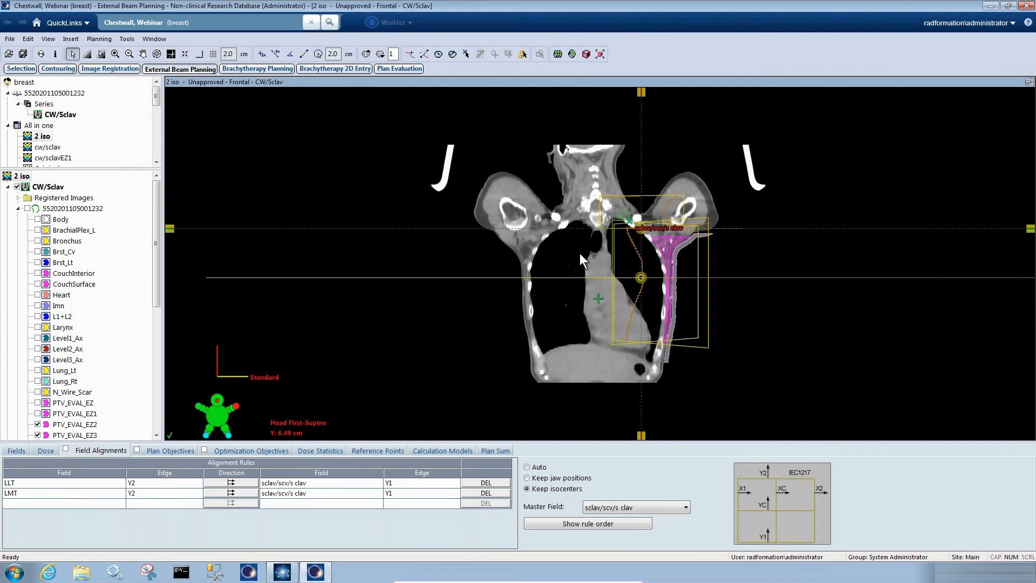
pyautogui.scroll(2, 620, 251)
pyautogui.moveTo(699, 212); pyautogui.dragTo(638, 239)
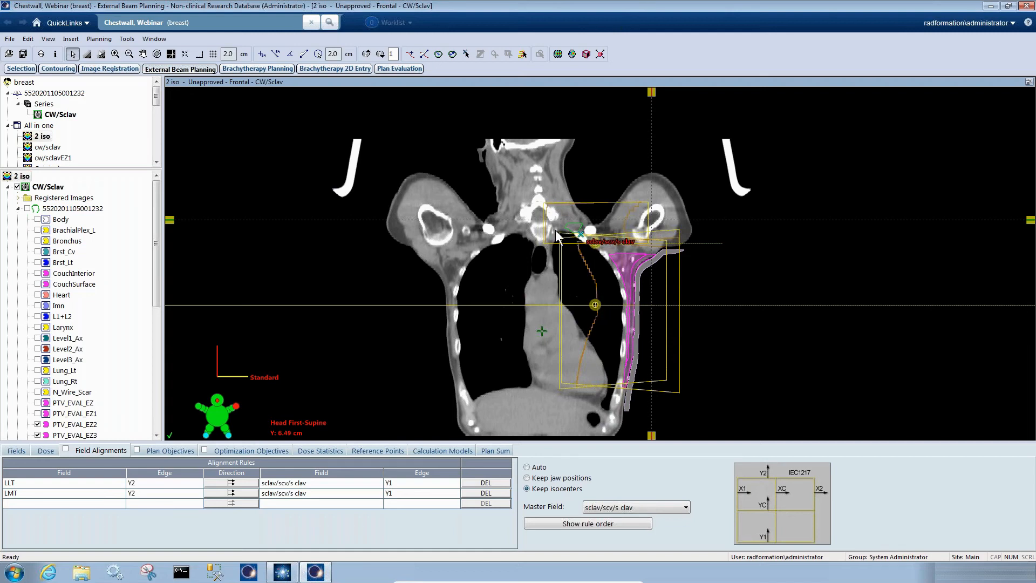
pyautogui.scroll(-4, 613, 249)
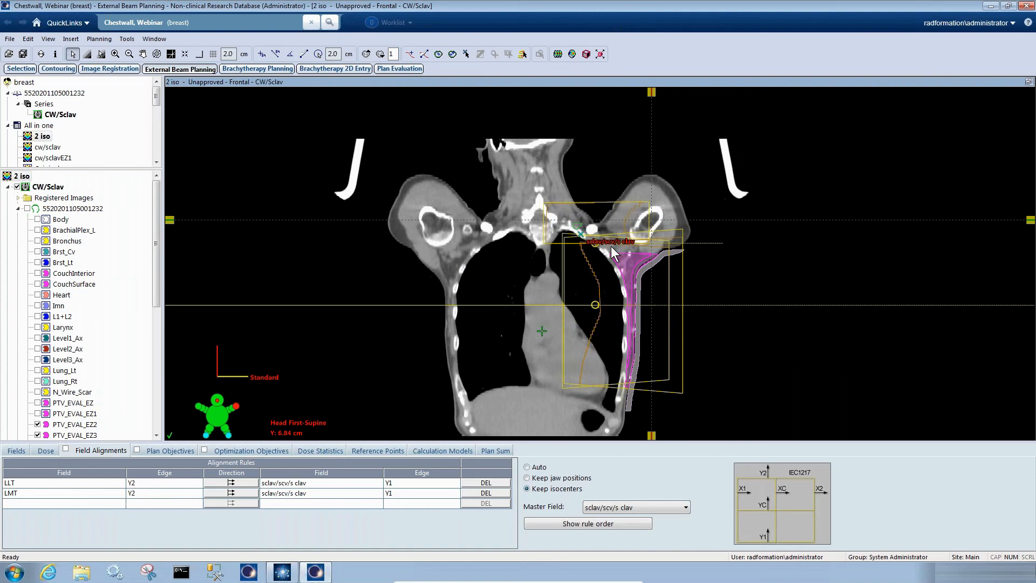
pyautogui.click(48, 451)
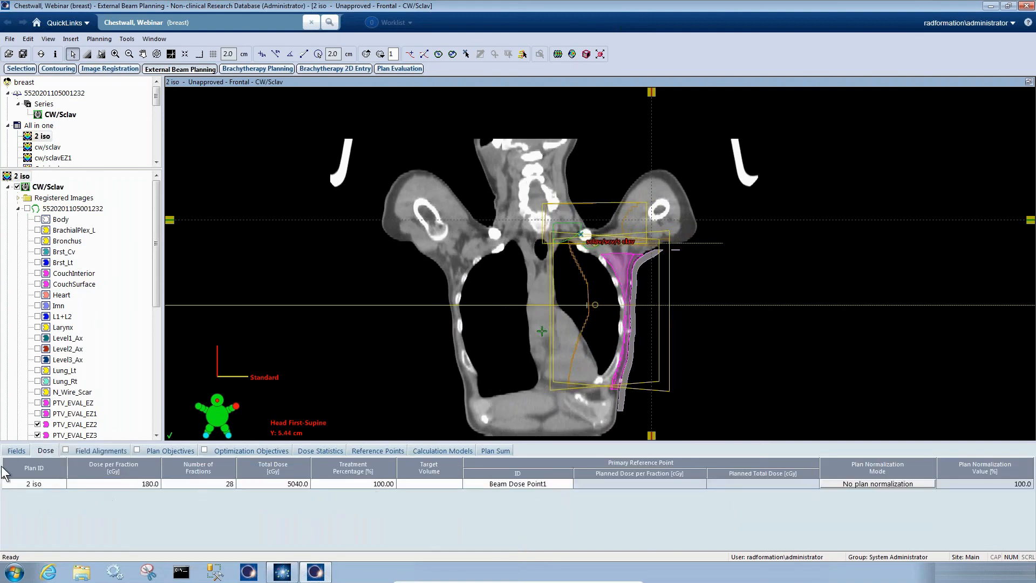
pyautogui.click(9, 452)
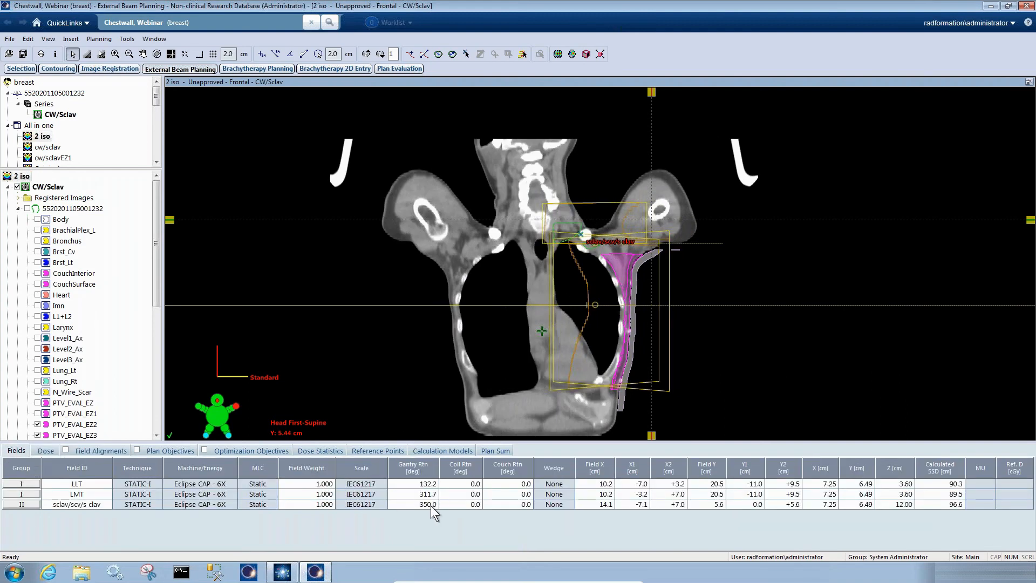
pyautogui.click(120, 449)
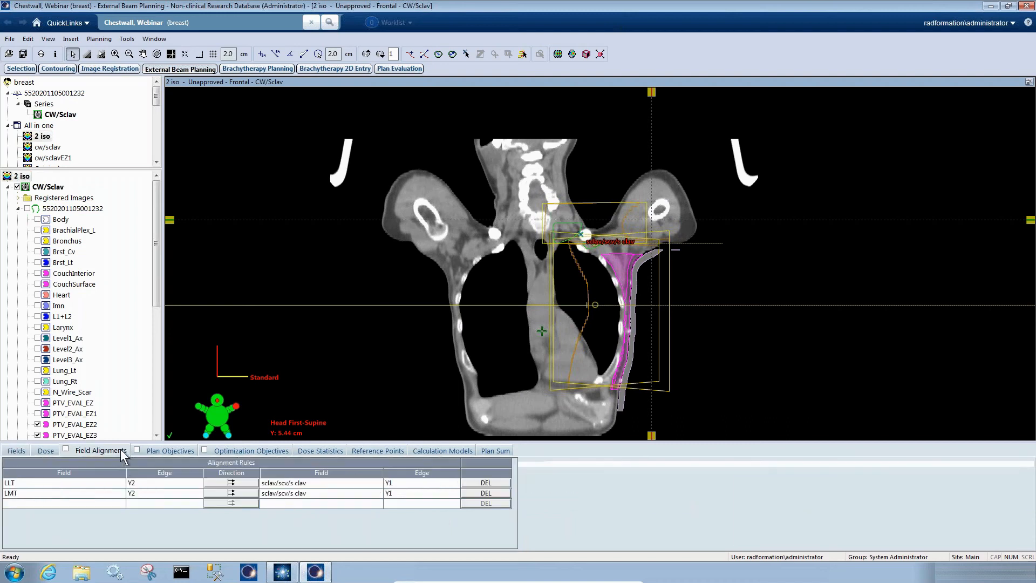
# Restore the four-view layout and set the model view to the beam's eye view of LLT.
pyautogui.click(1029, 81)
pyautogui.rightClick(897, 131)
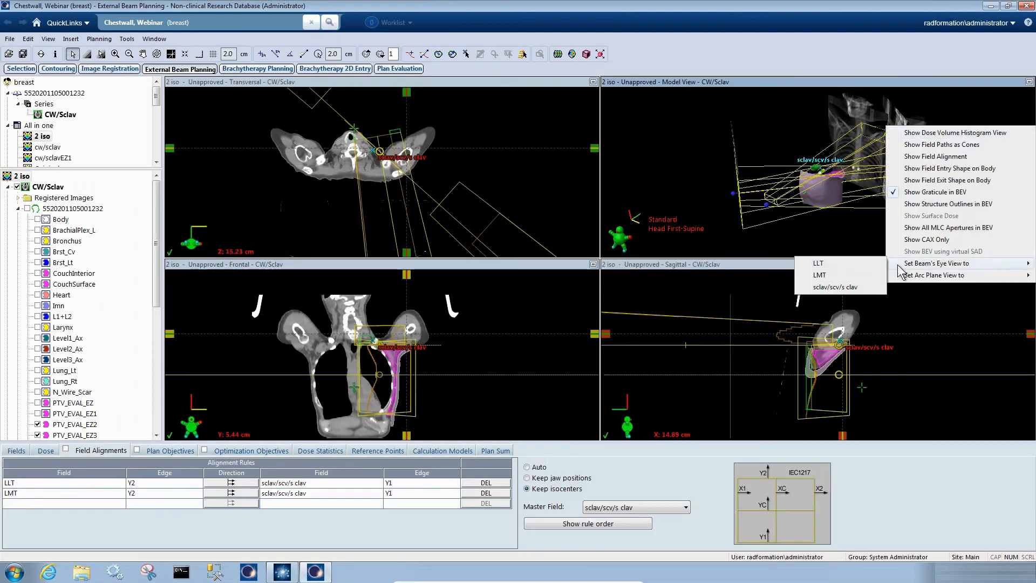
pyautogui.click(871, 265)
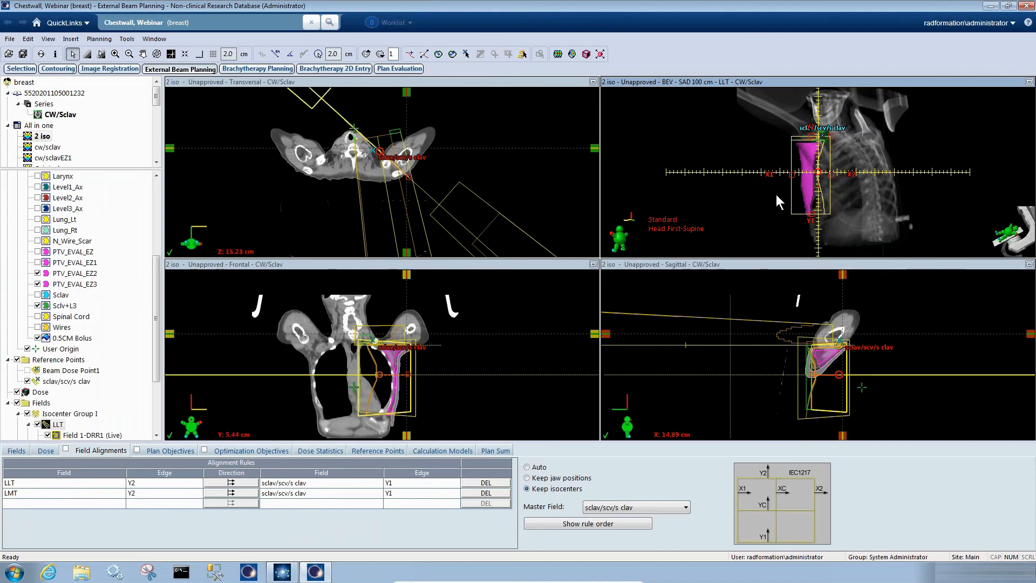
# Review the LLT alignment rule from its Y2 edge to the Y1 edge of sclav/scv/s clav, switching the rule direction and restoring it.
pyautogui.click(75, 486)
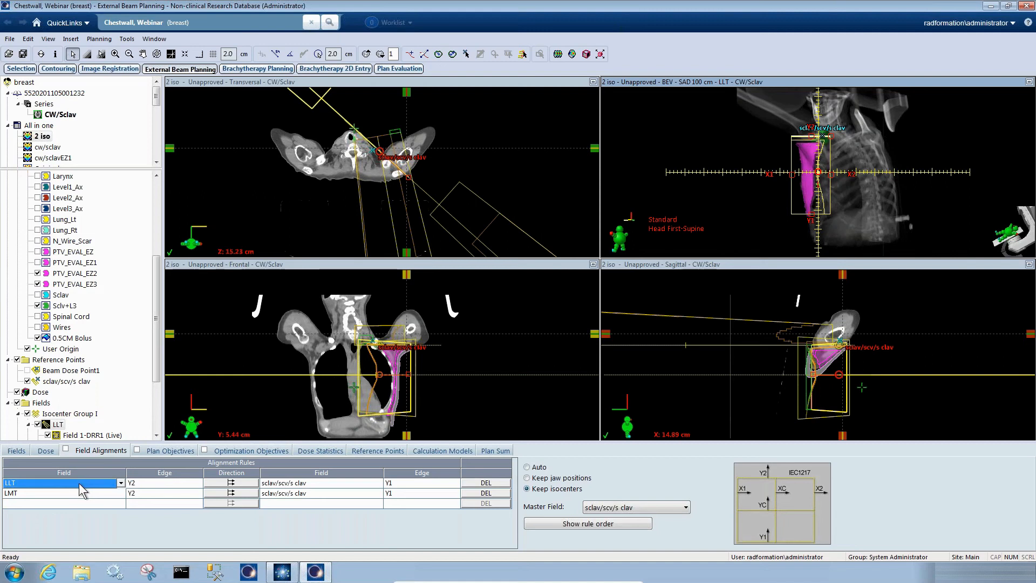
pyautogui.click(148, 481)
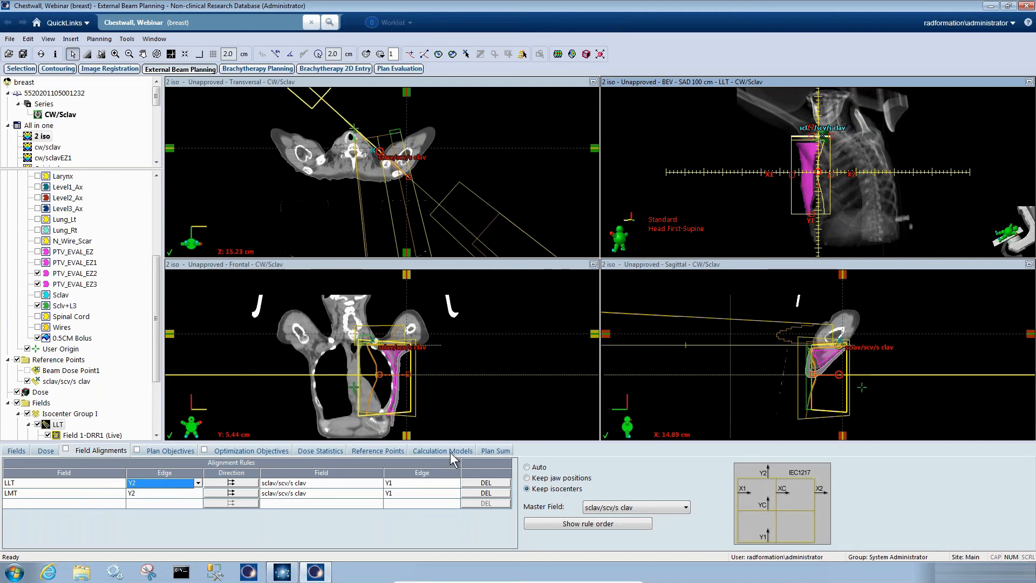
pyautogui.click(408, 481)
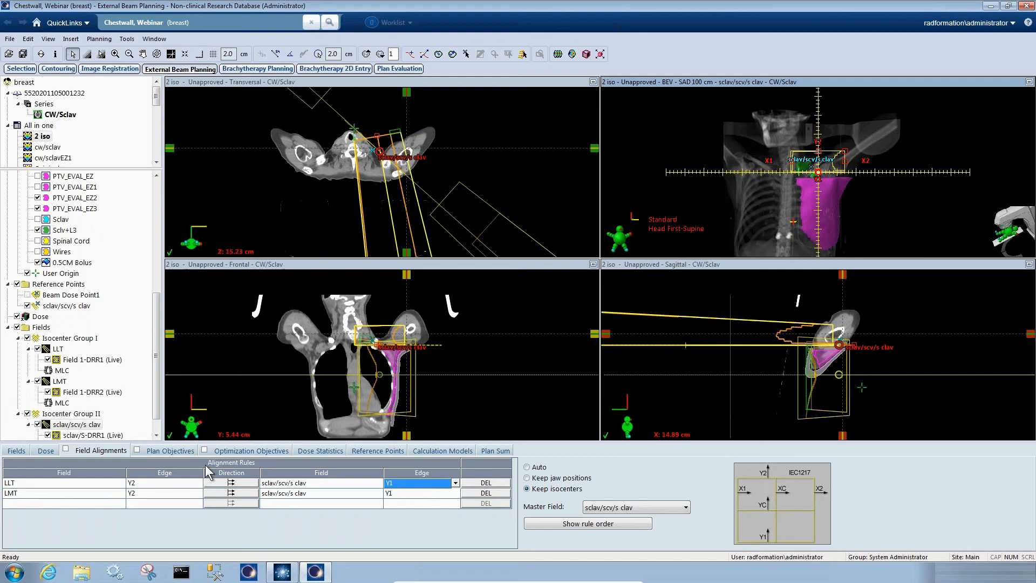
pyautogui.click(181, 482)
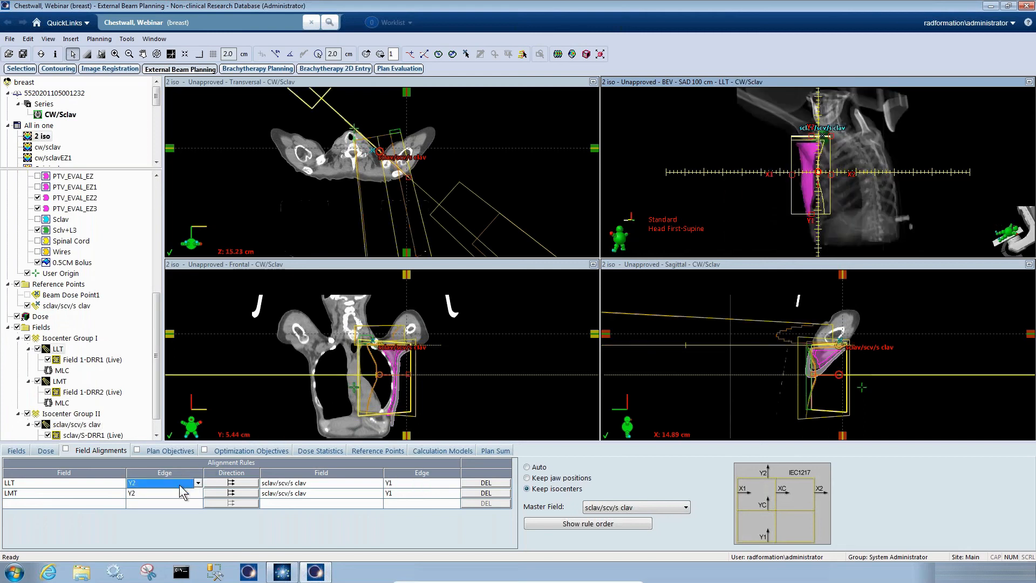
pyautogui.click(231, 482)
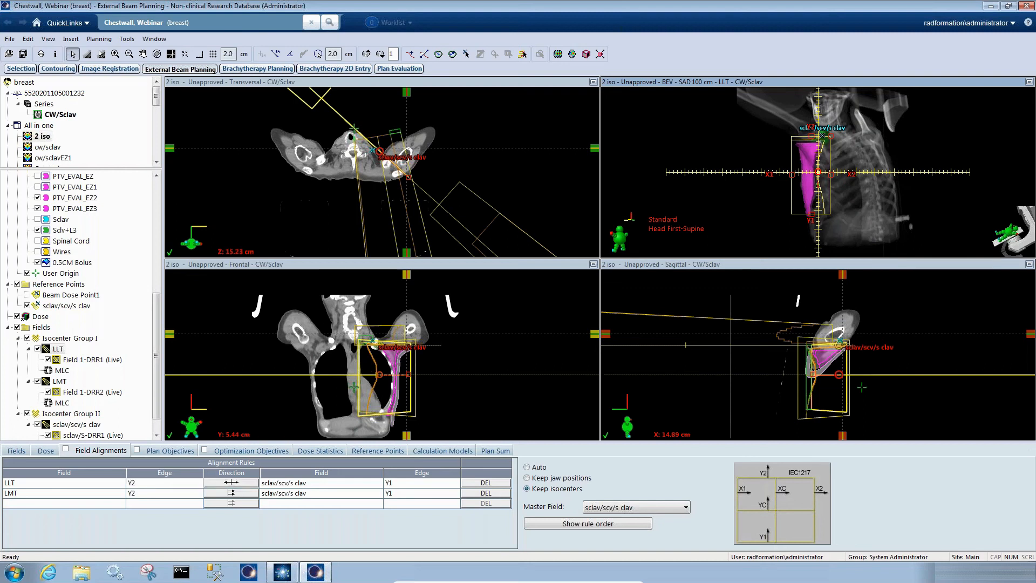
pyautogui.click(248, 485)
pyautogui.click(310, 485)
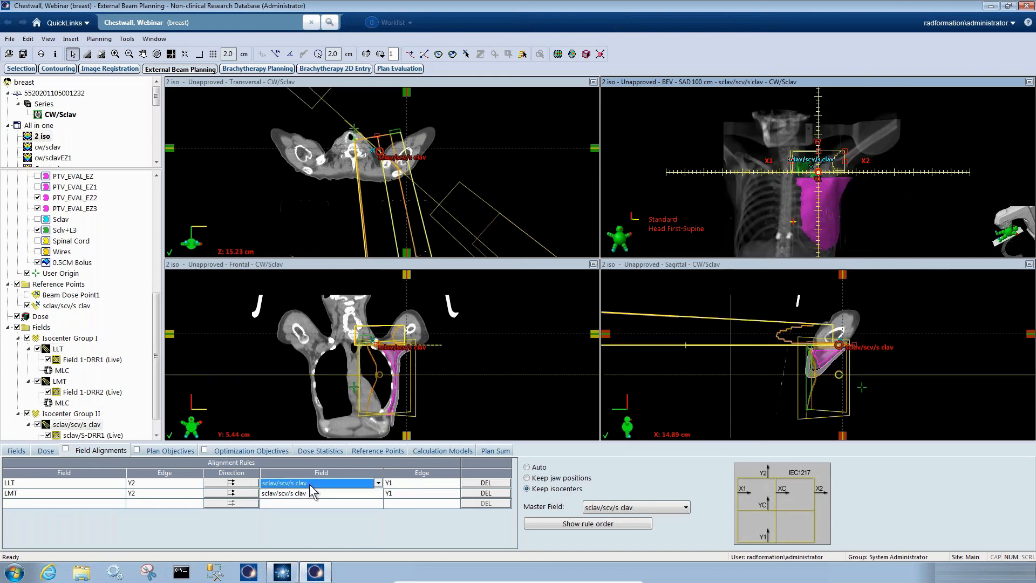
pyautogui.click(420, 483)
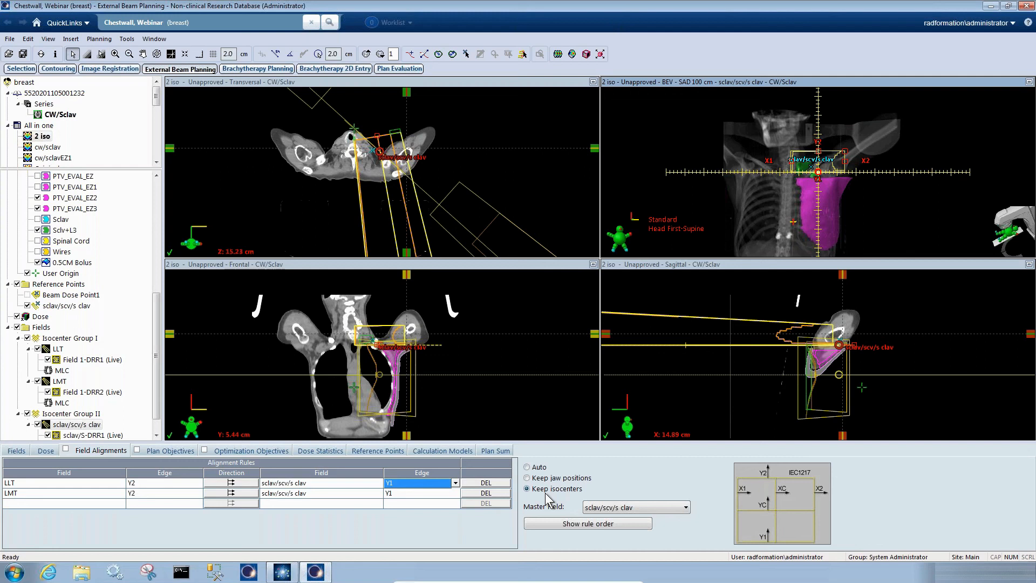
# Check the master field choices and the LMT alignment rule, with the sclav/scv/s clav junction enlarged in the frontal view.
pyautogui.click(626, 507)
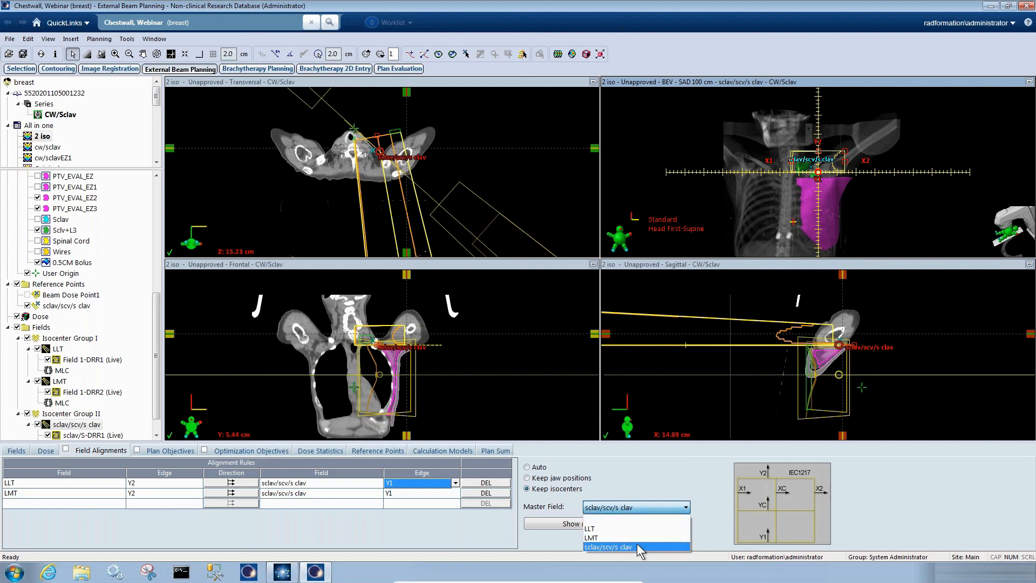
pyautogui.click(644, 490)
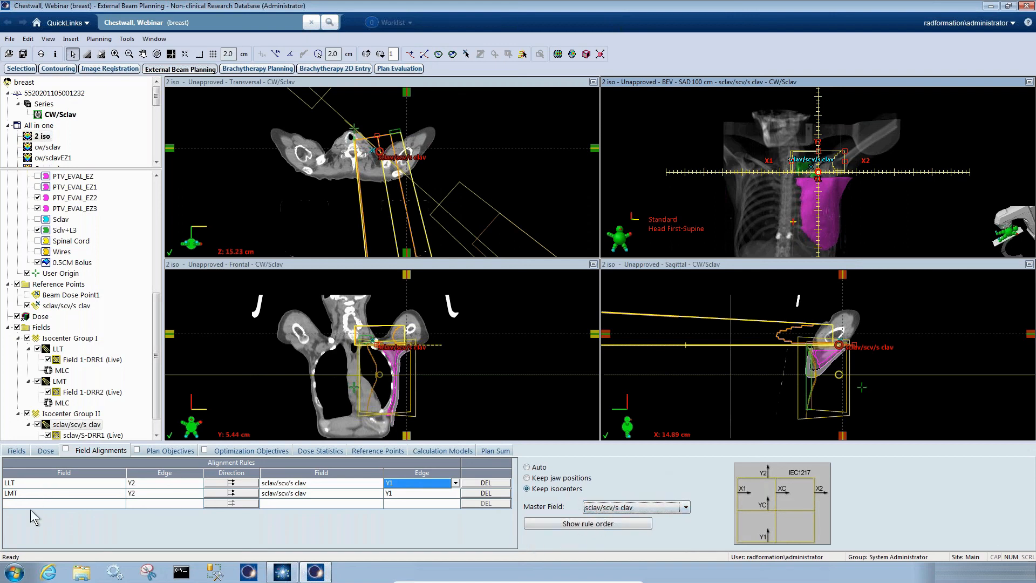
pyautogui.click(47, 493)
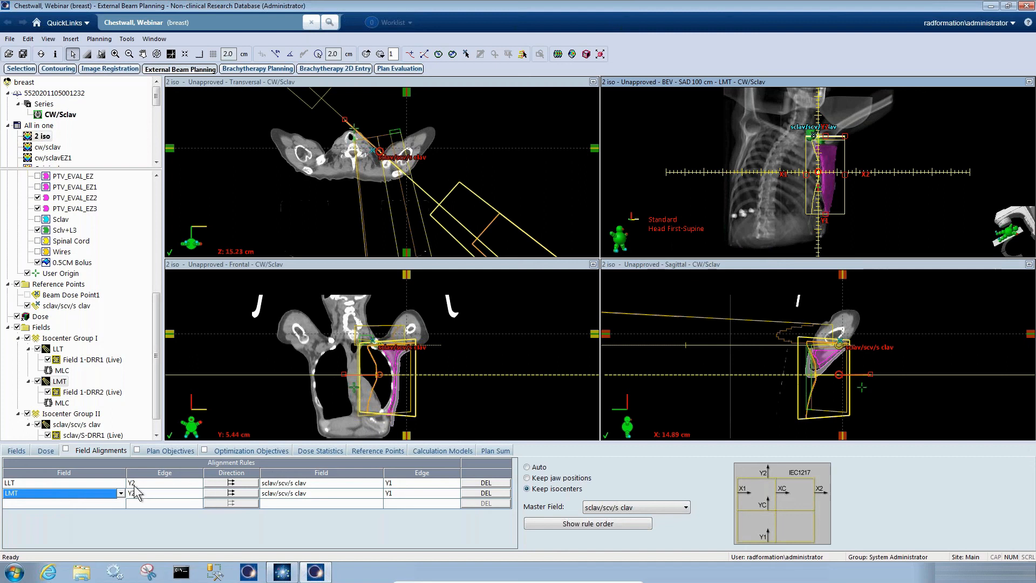
pyautogui.click(412, 497)
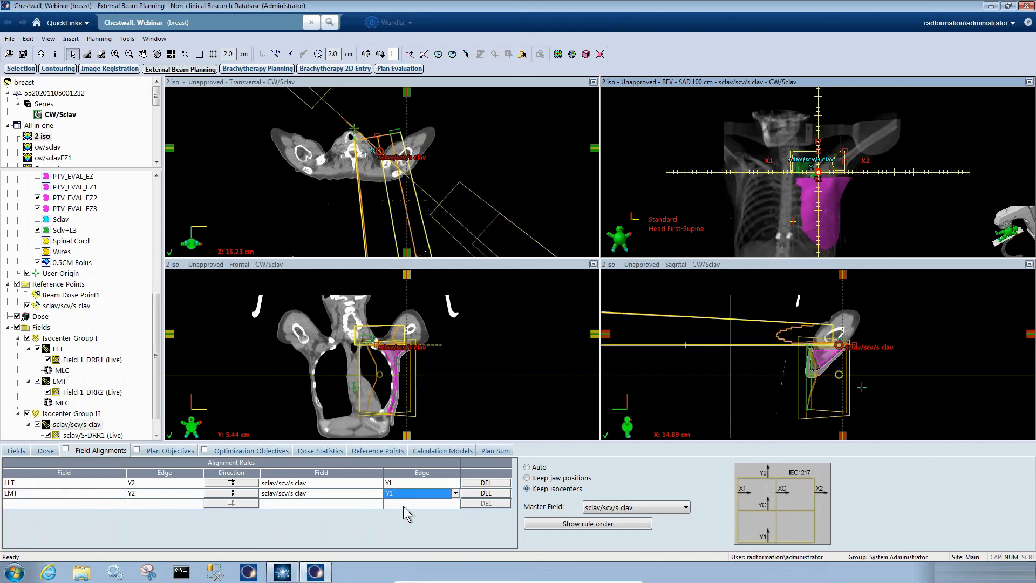
pyautogui.click(593, 265)
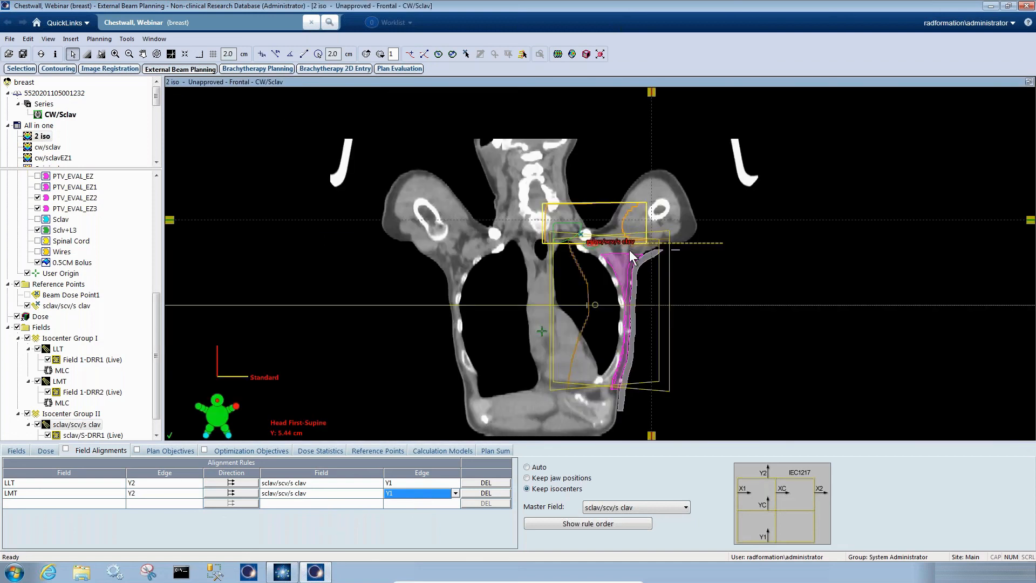
# Activate the field alignment rules matching LLT and LMT to sclav/scv/s clav, and review the field parameters against the rules.
pyautogui.scroll(3, 629, 250)
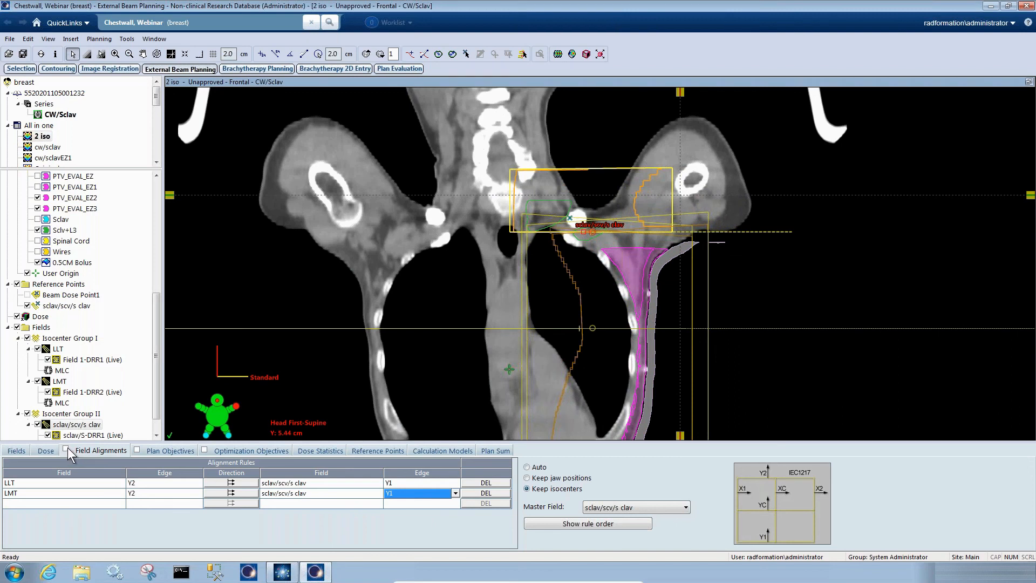
pyautogui.click(65, 448)
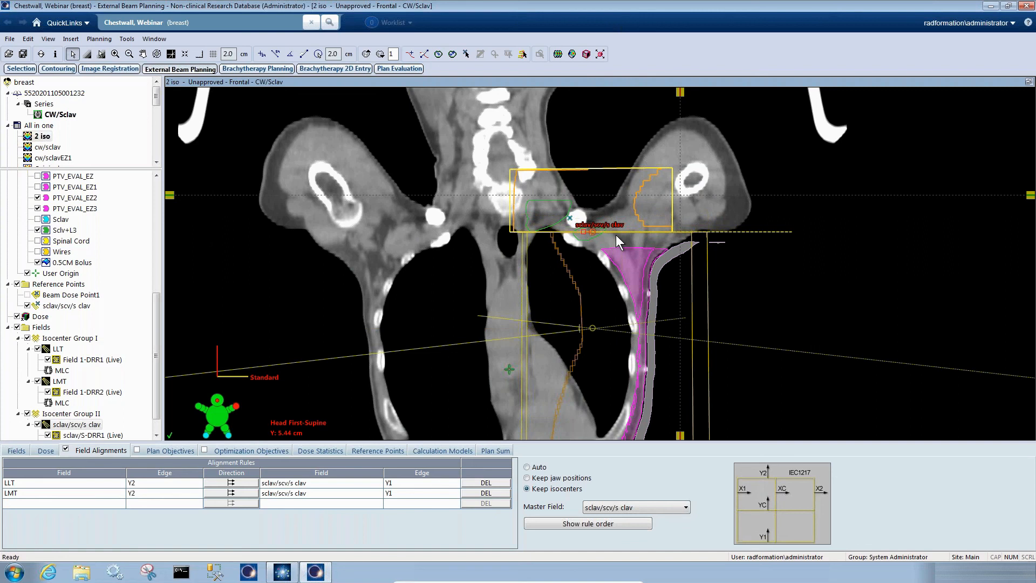
pyautogui.click(16, 451)
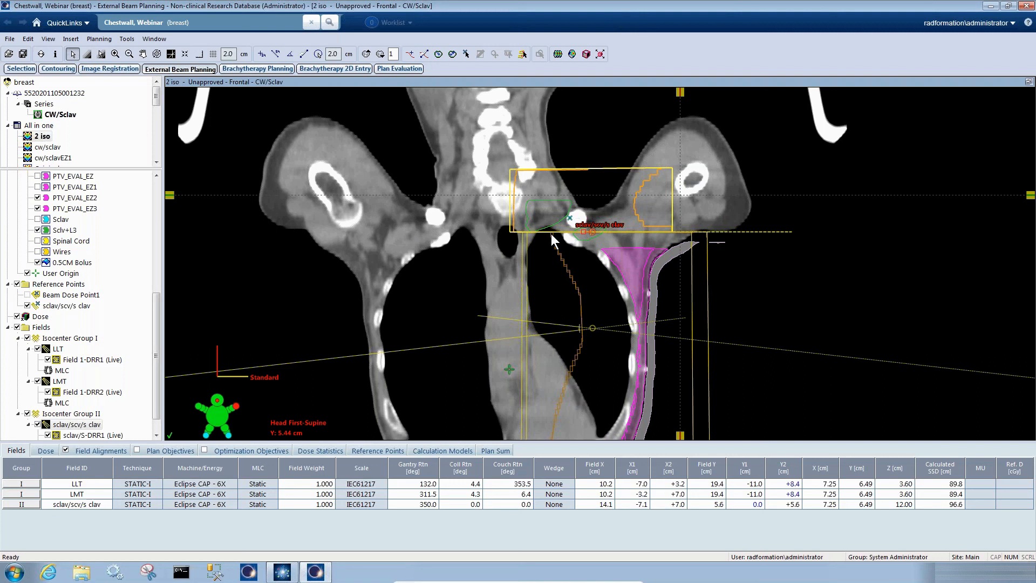
pyautogui.click(107, 451)
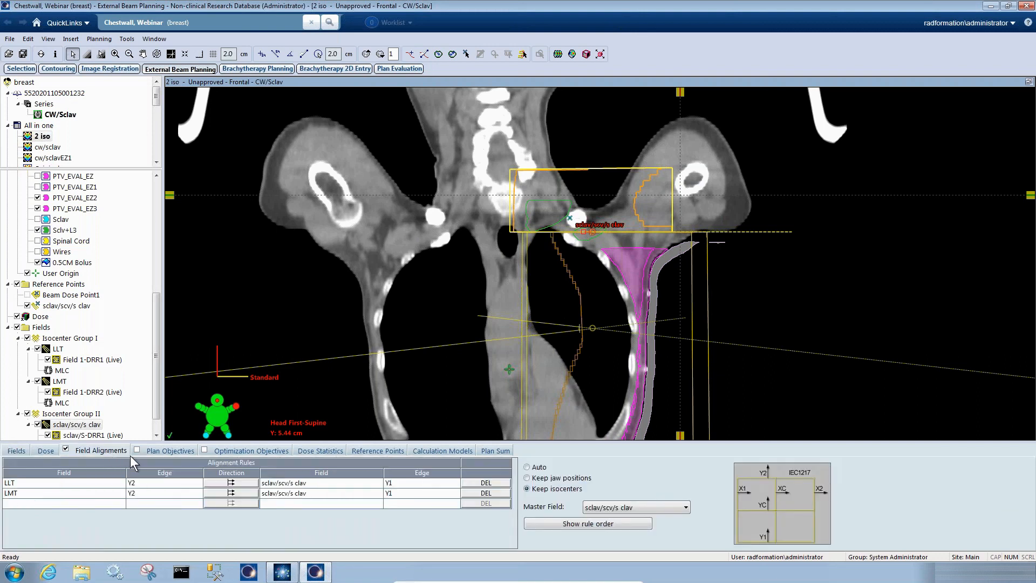
# Set the isocenter Z coordinate of the sclav/scv/s clav field to 10 cm.
pyautogui.click(20, 452)
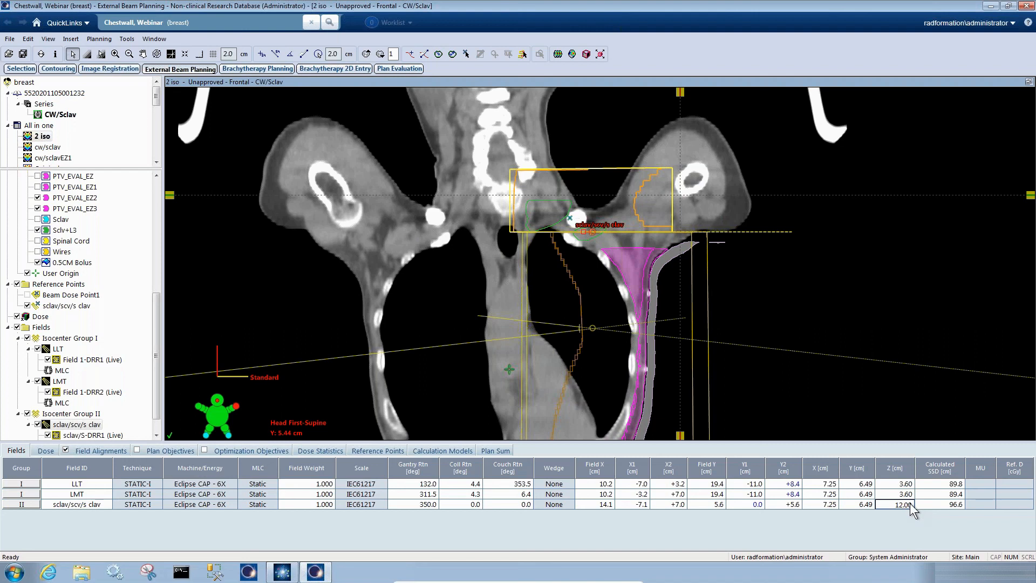
pyautogui.press('BackSpace')
pyautogui.press('BackSpace')
pyautogui.press('BackSpace')
pyautogui.press('BackSpace')
pyautogui.press('BackSpace')
pyautogui.write('10')
pyautogui.press('Return')
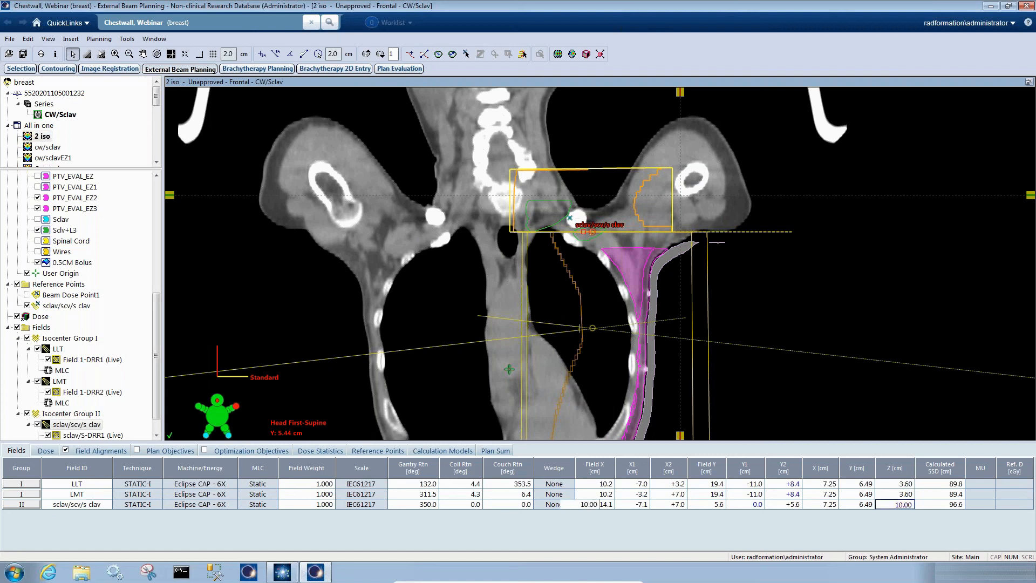